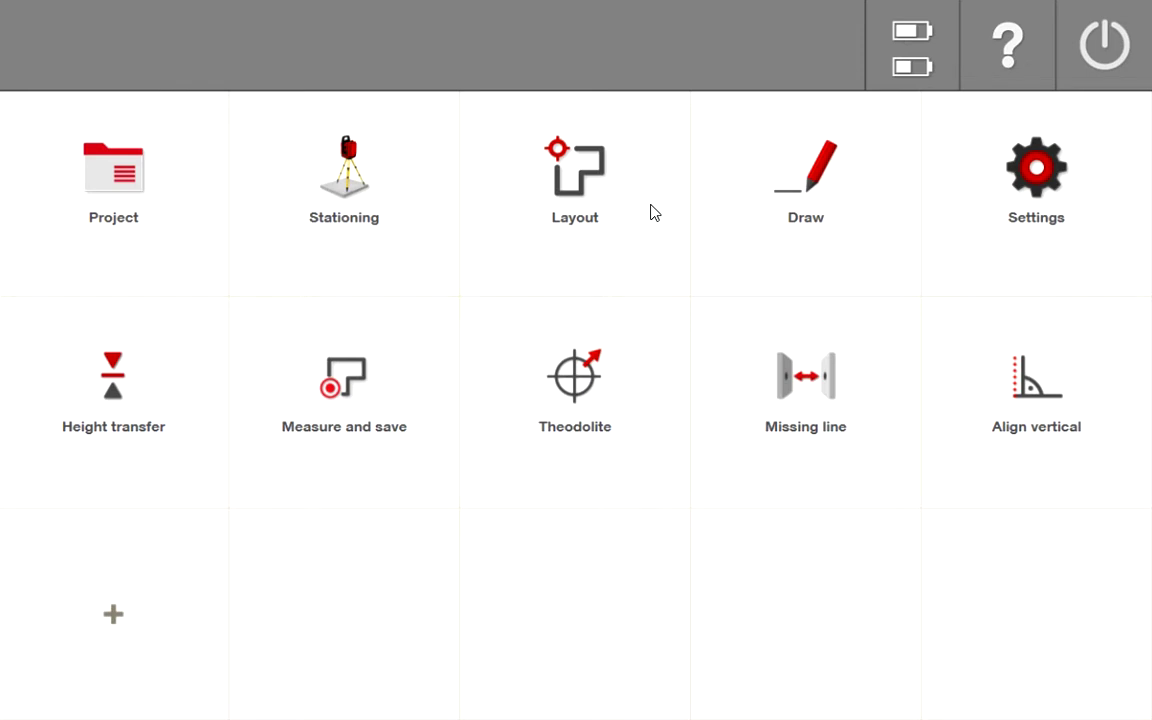
- View the controller's software version in the system info section of the settings
click(946, 158)
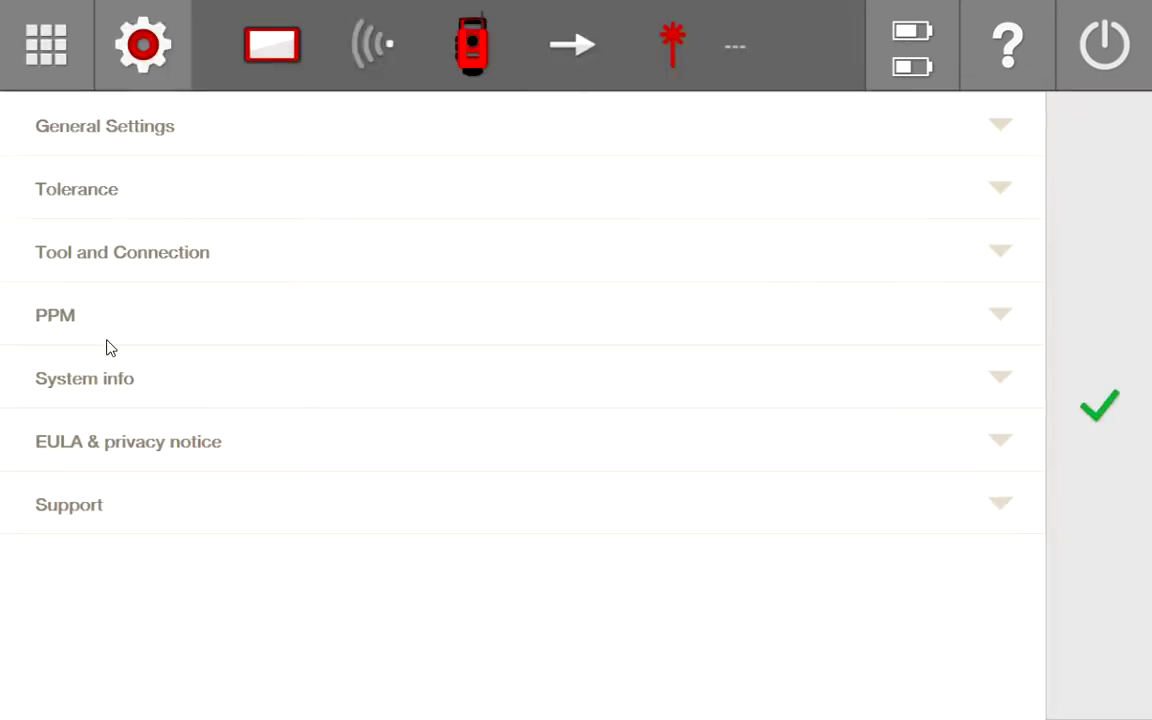
click(996, 380)
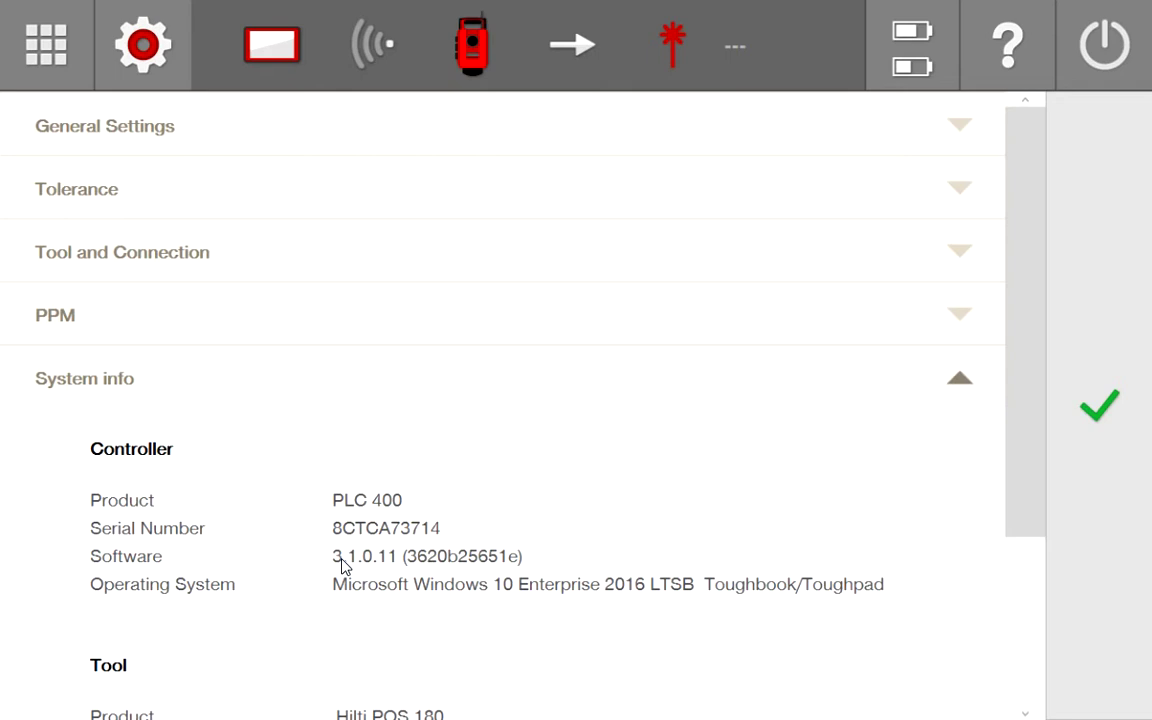
click(52, 42)
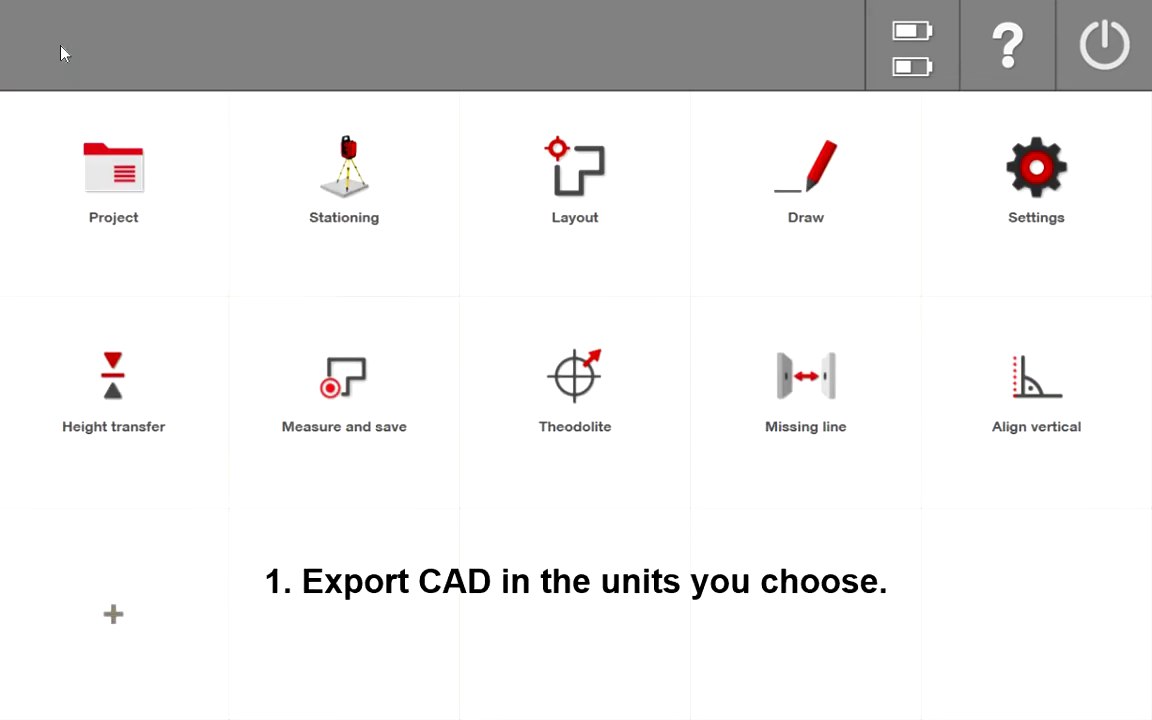
- Open project 111 with its existing job
click(113, 185)
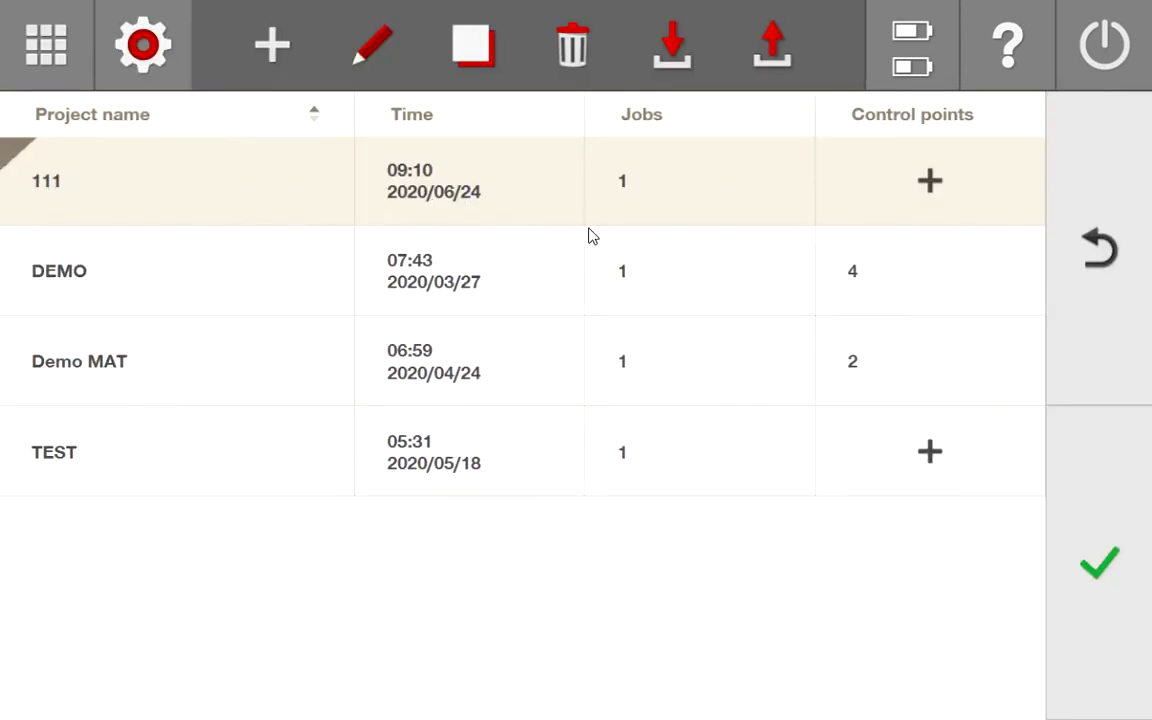
click(1100, 563)
click(1098, 563)
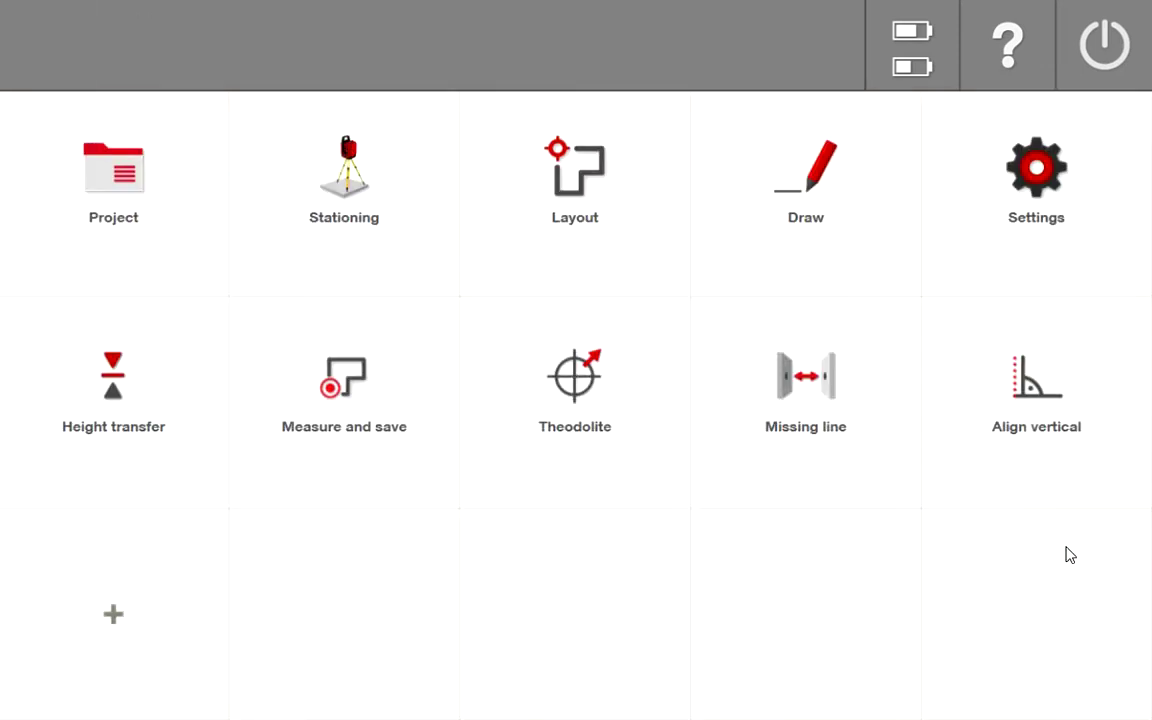
- Select the line between LP2 and LP3 in the drawing and check its distance details
click(786, 166)
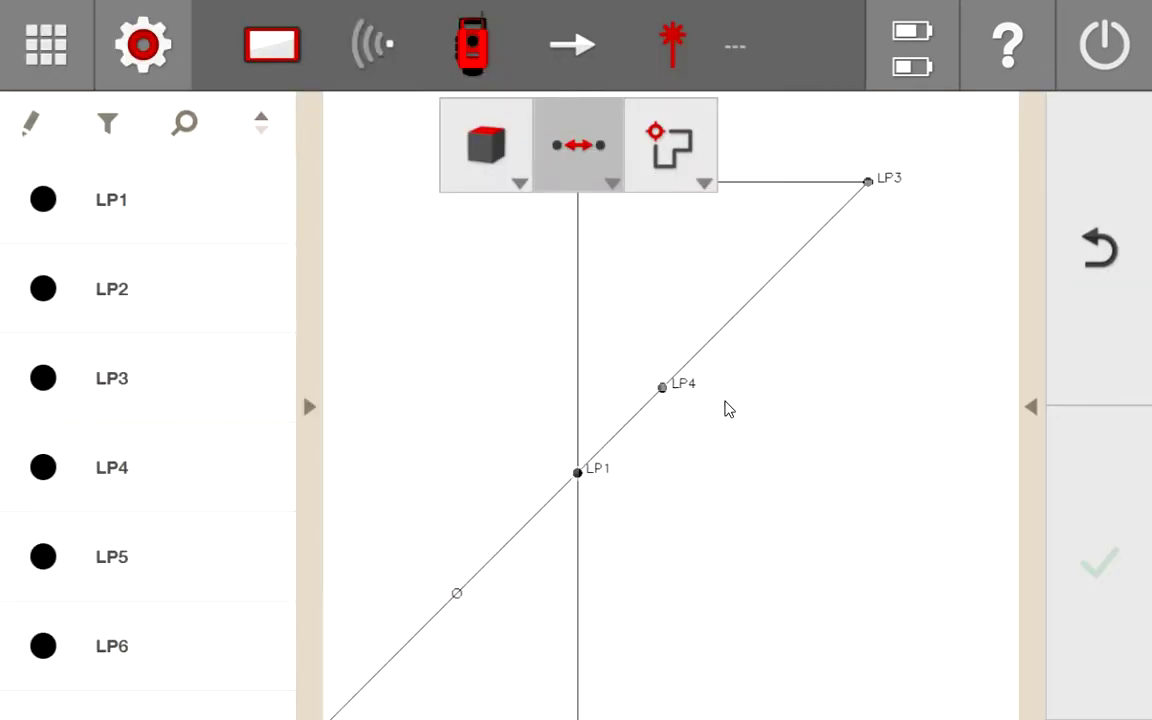
drag(799, 508, 769, 476)
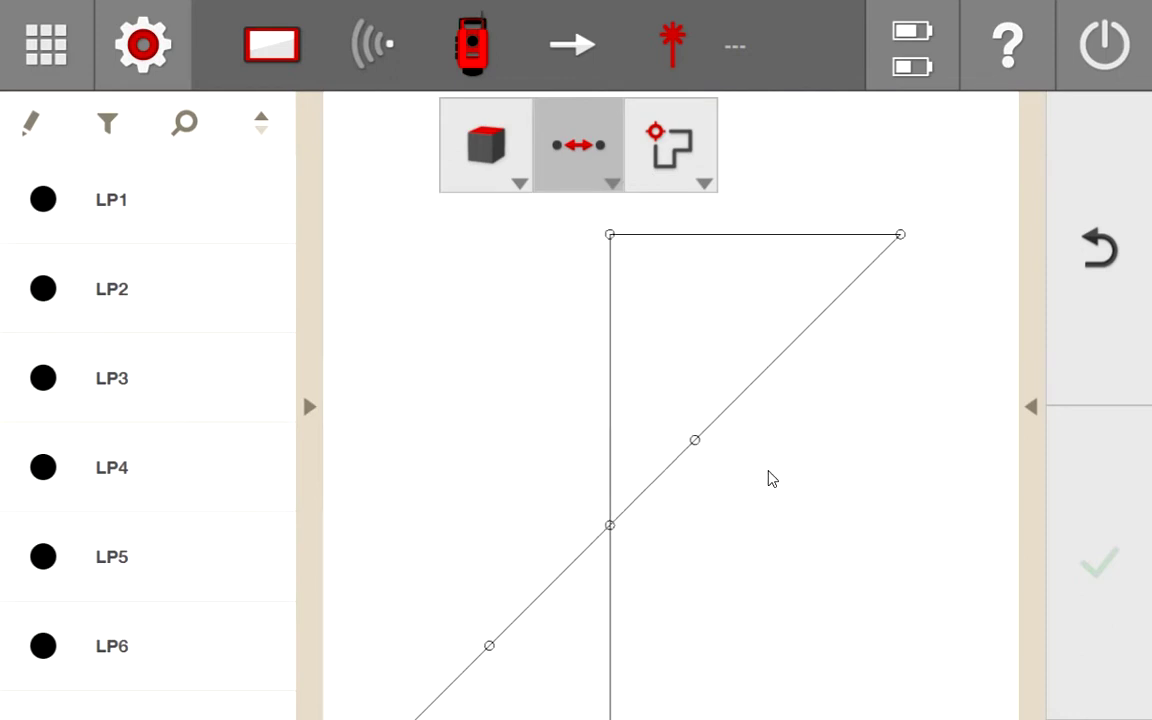
click(640, 229)
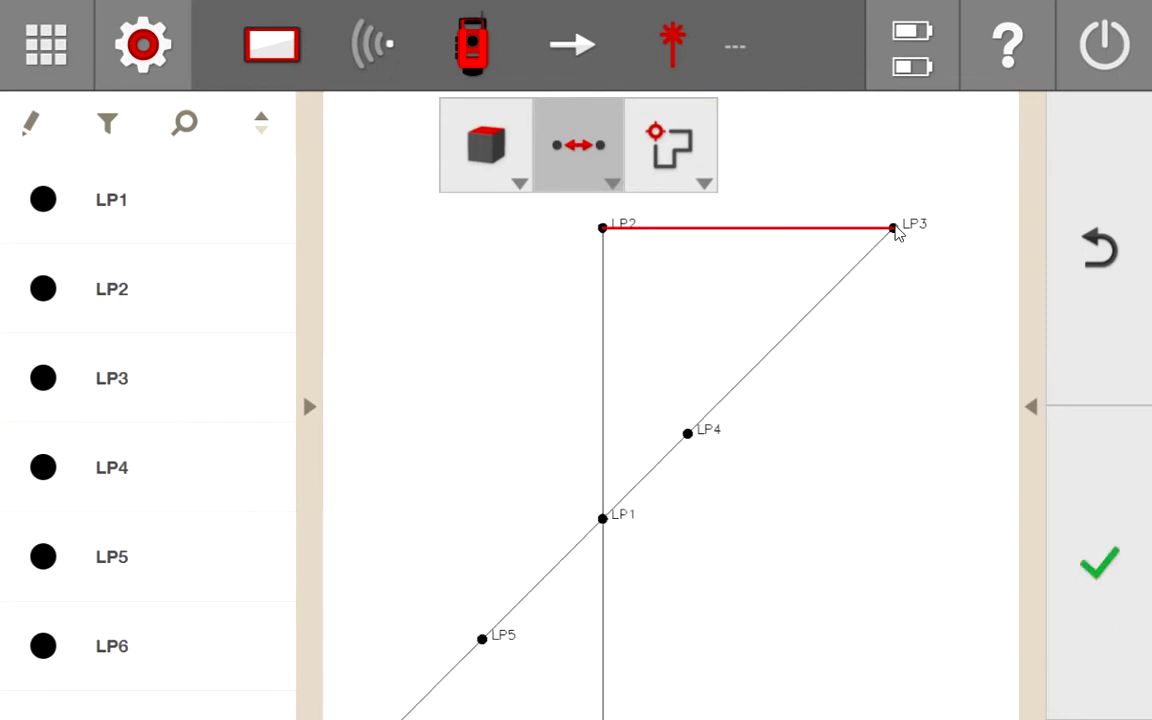
click(1031, 407)
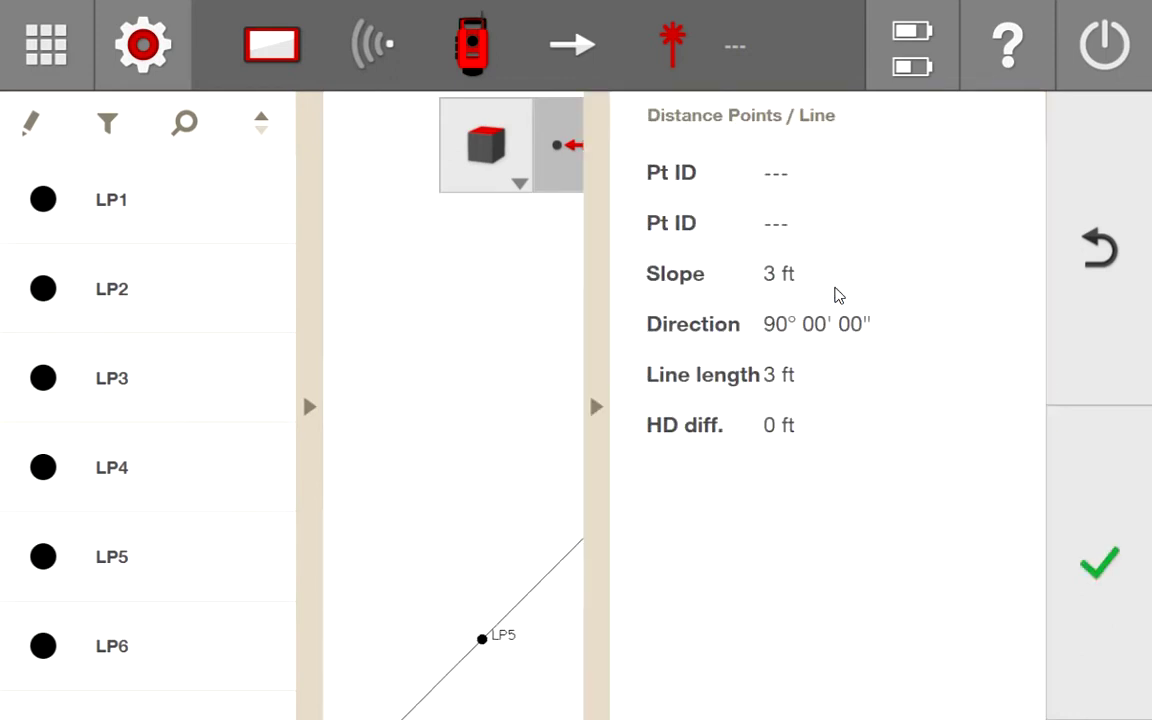
click(597, 409)
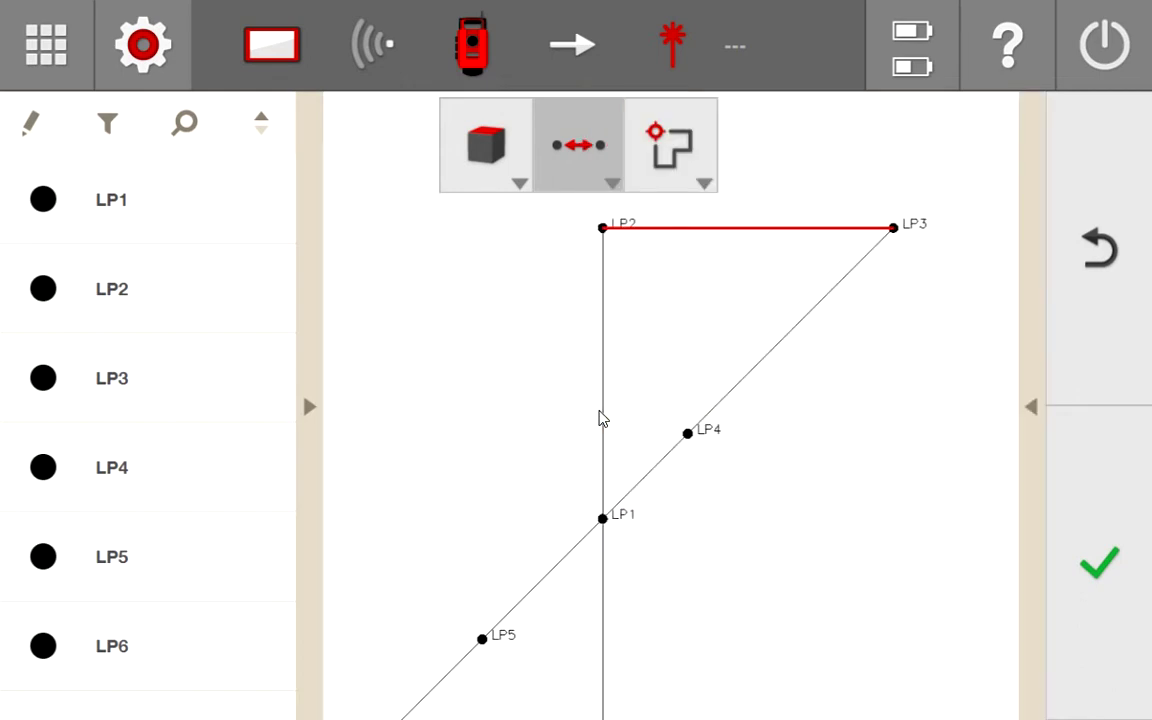
- Open the drawing export for project 111 and view the available export file formats
click(45, 45)
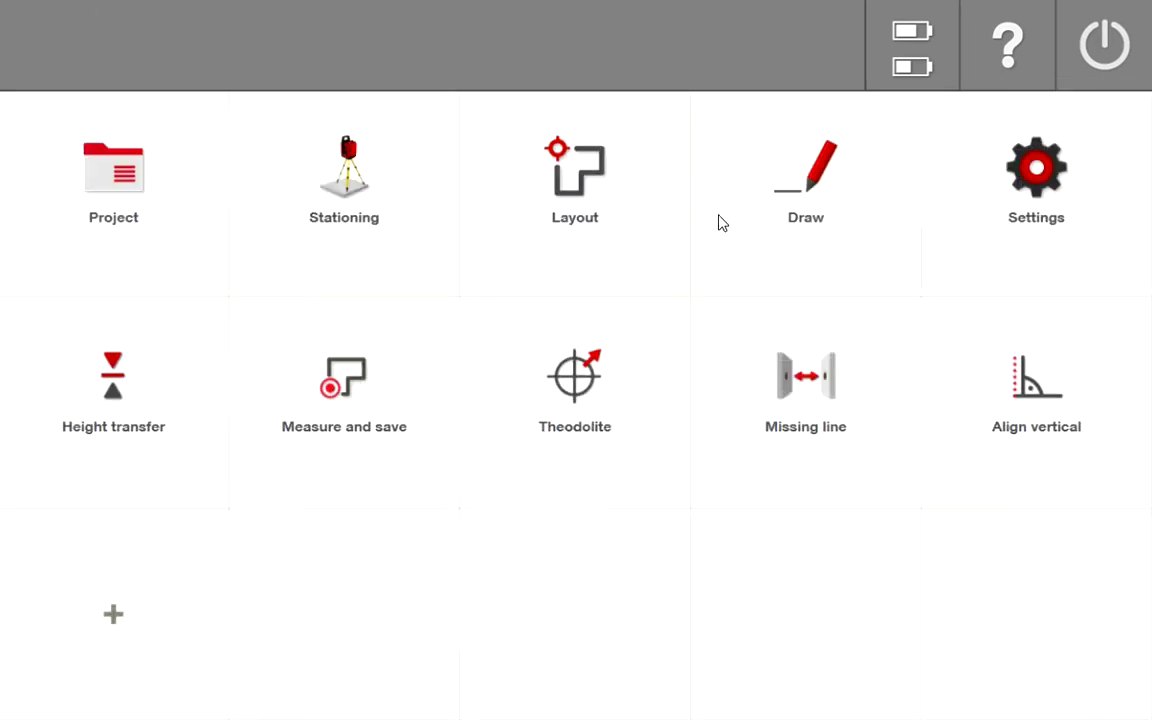
click(113, 188)
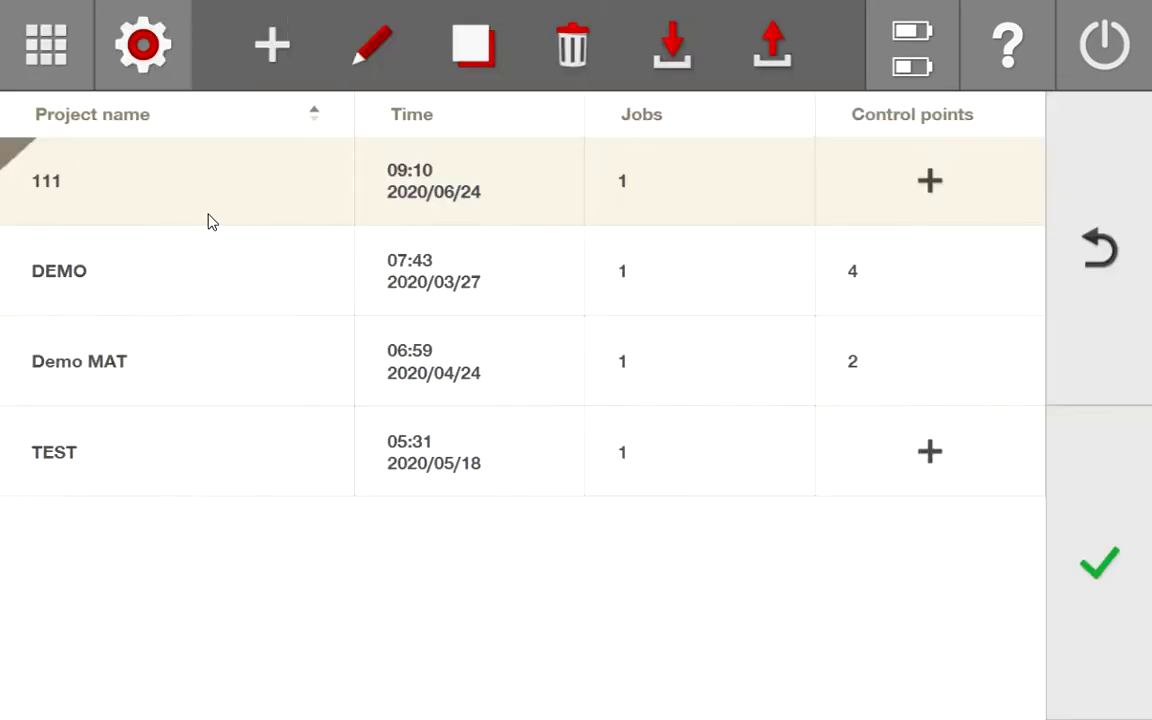
click(1105, 565)
click(935, 183)
click(683, 273)
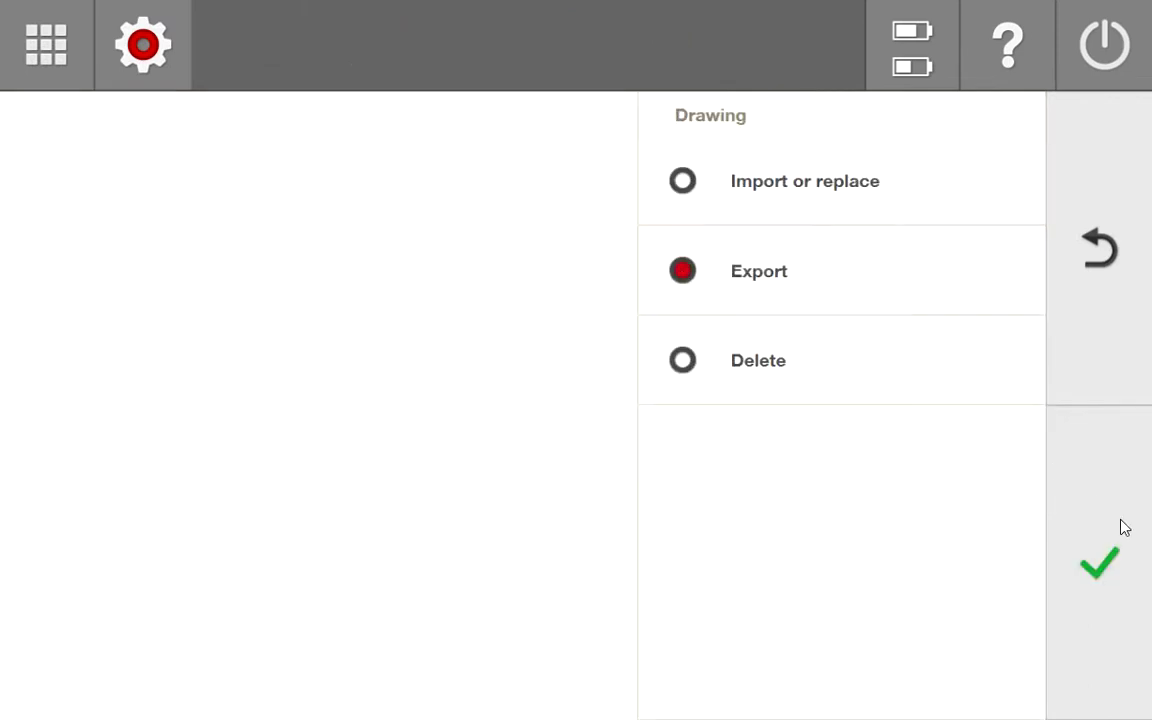
click(1108, 565)
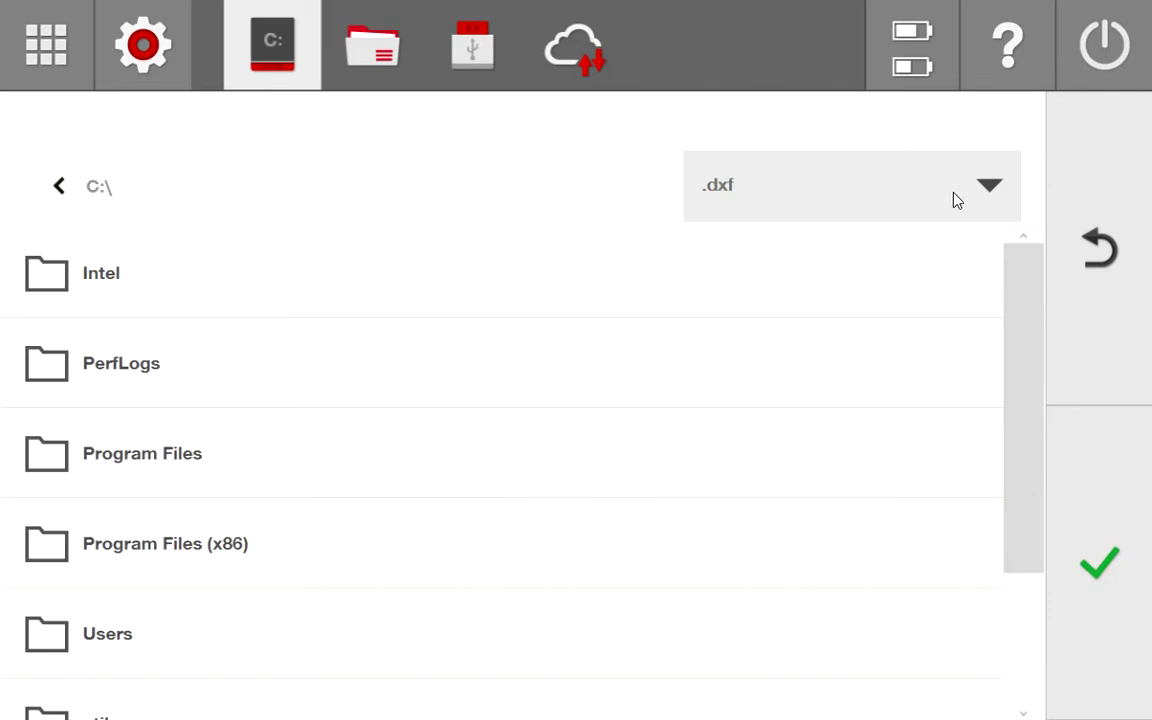
click(990, 187)
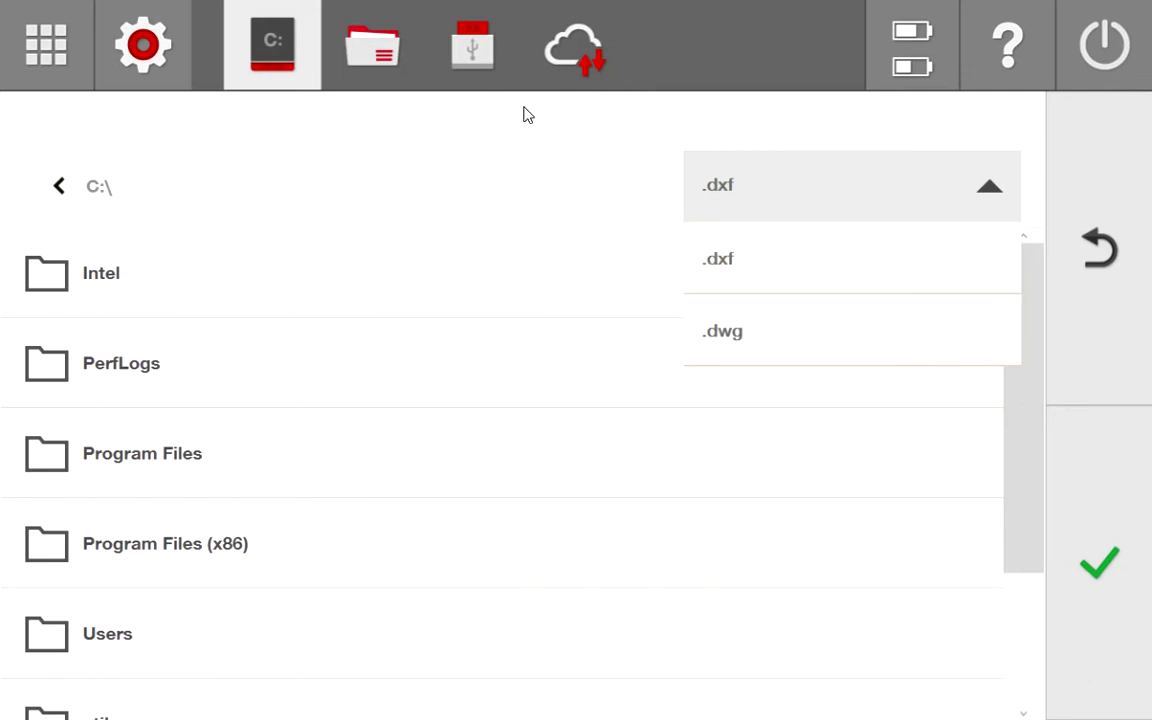
- Review the available distance units in the general settings, and go back to the drawing view
click(118, 50)
click(126, 42)
click(159, 123)
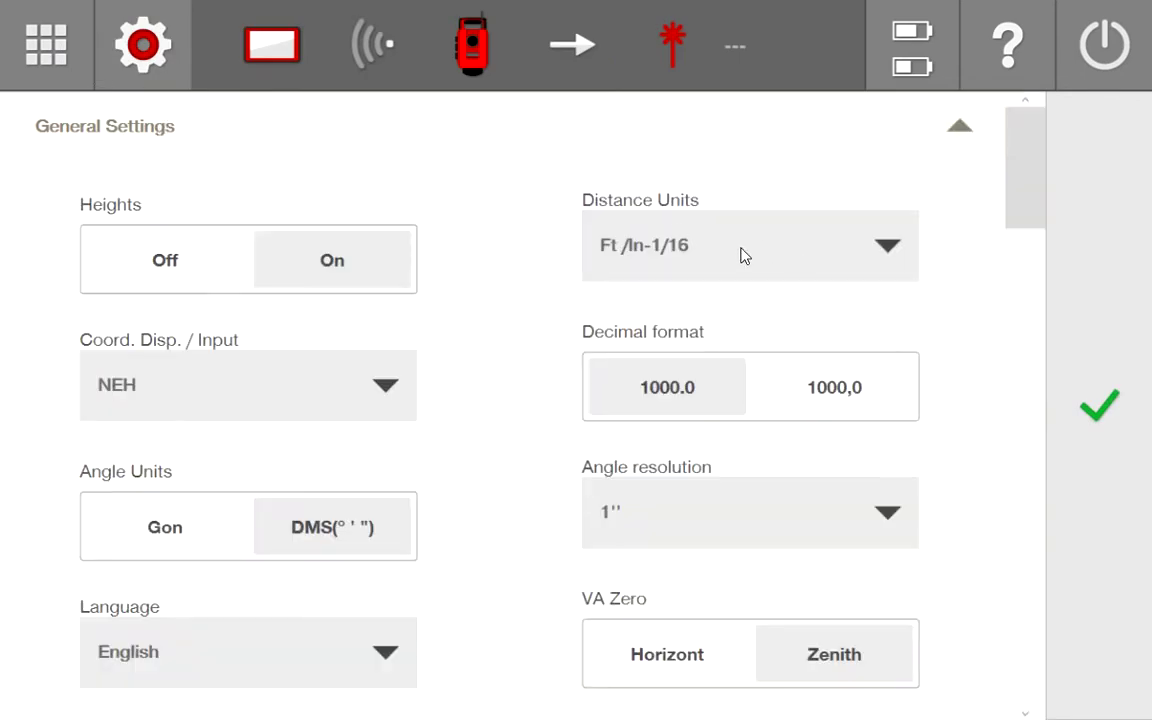
click(849, 268)
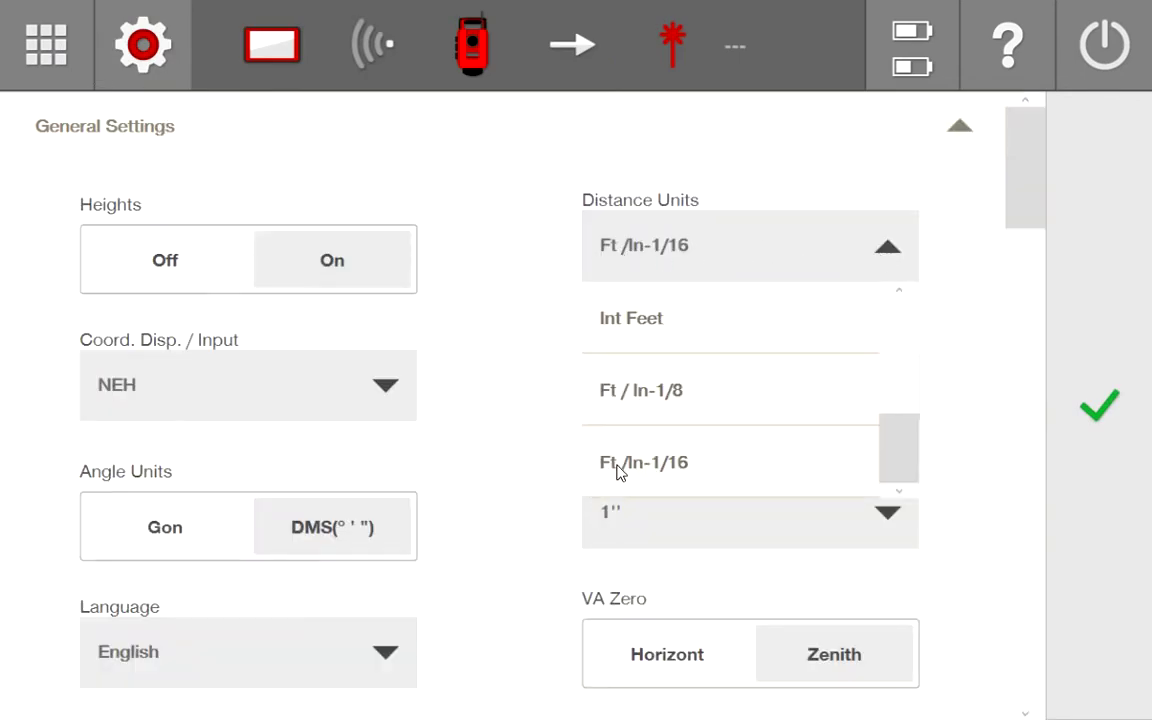
drag(899, 437, 918, 462)
click(899, 292)
click(899, 292)
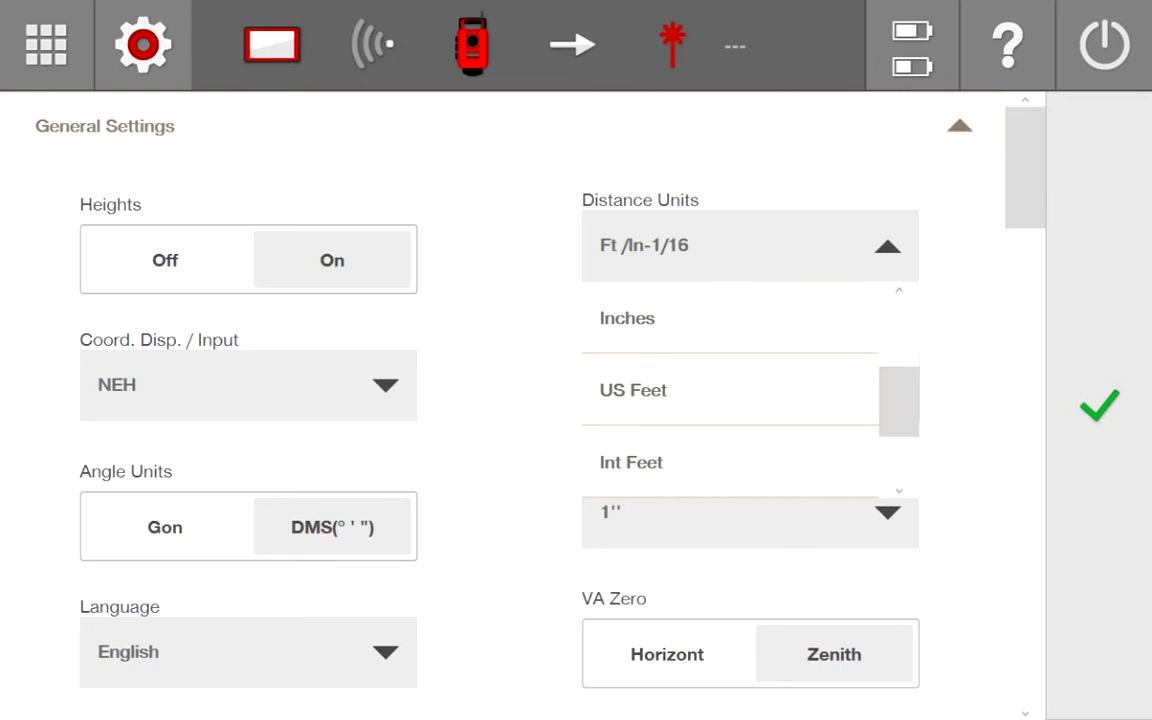
click(14, 54)
click(52, 62)
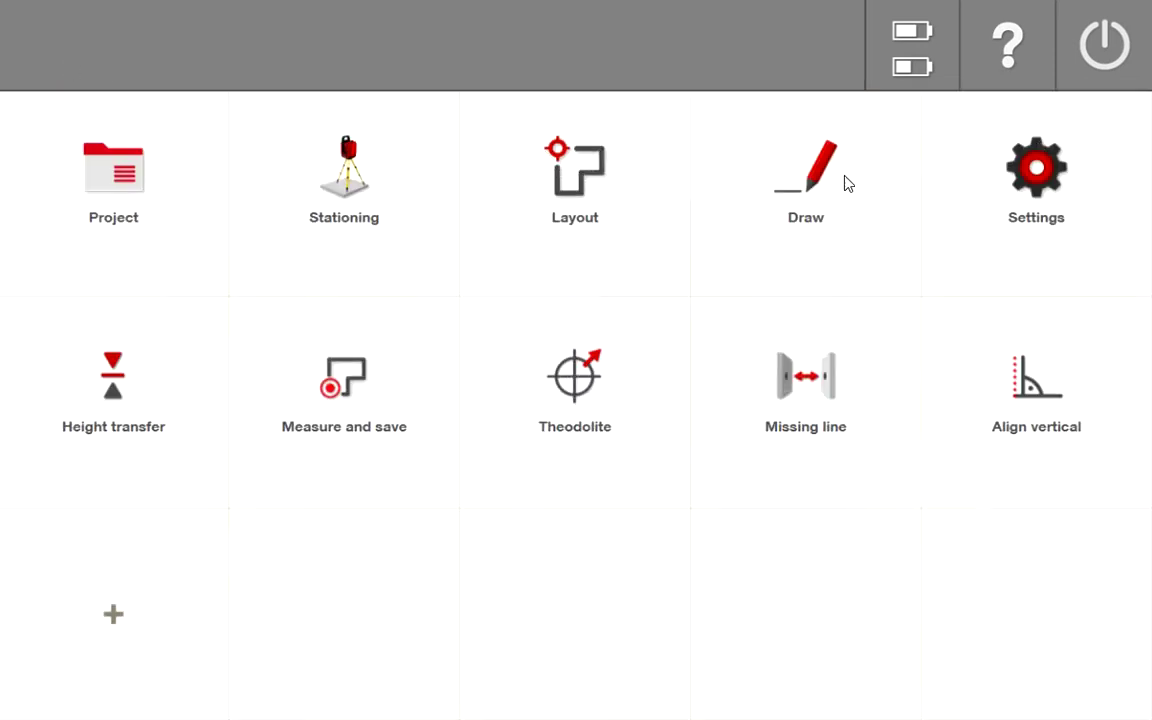
click(851, 180)
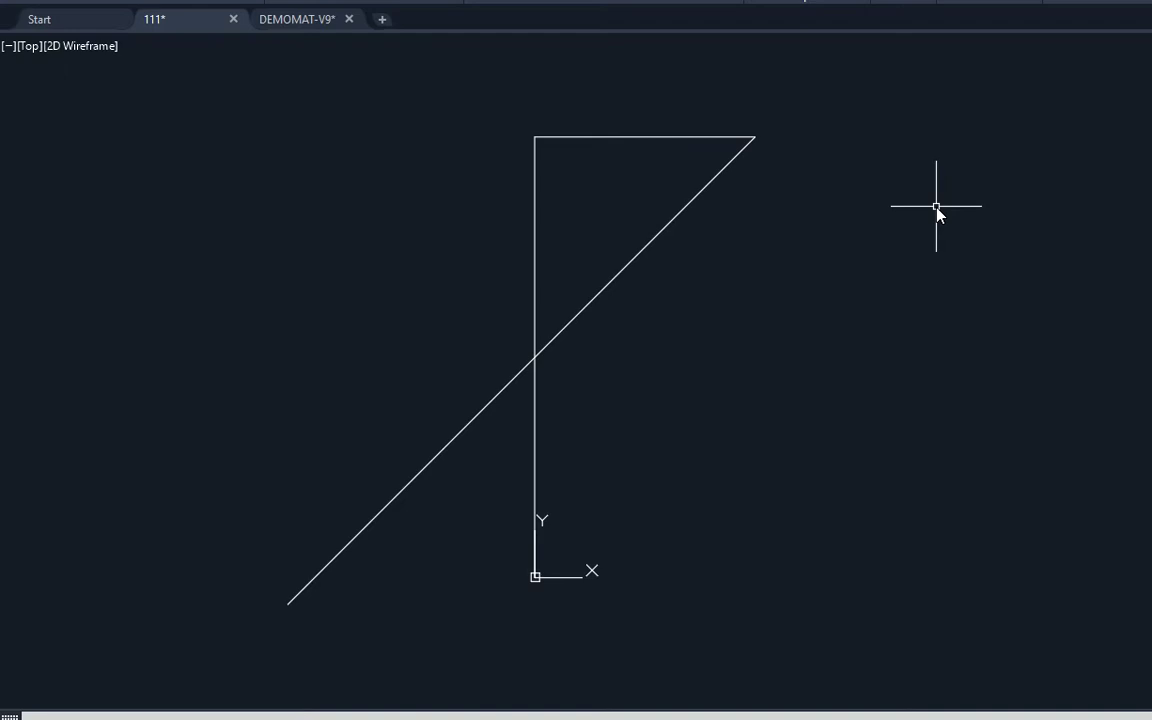
- In AutoCAD, set the drawing units of drawing 111 to Feet without rescaling any existing objects
text(units)
key(Return)
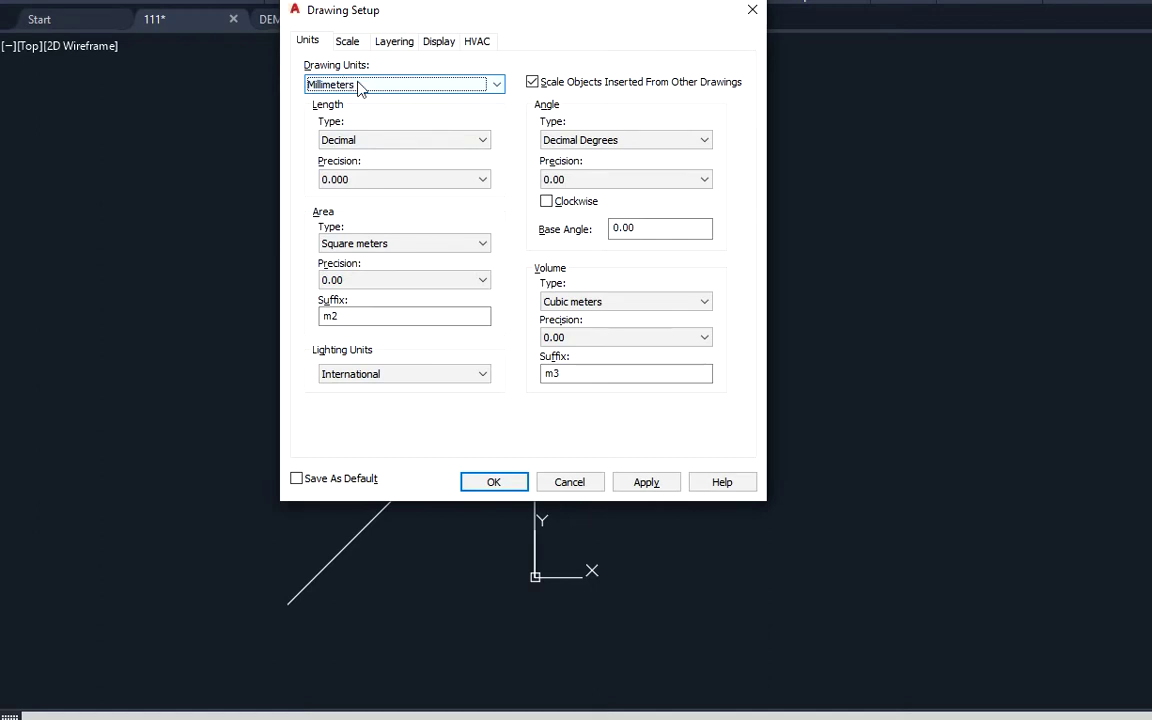
drag(540, 18, 542, 49)
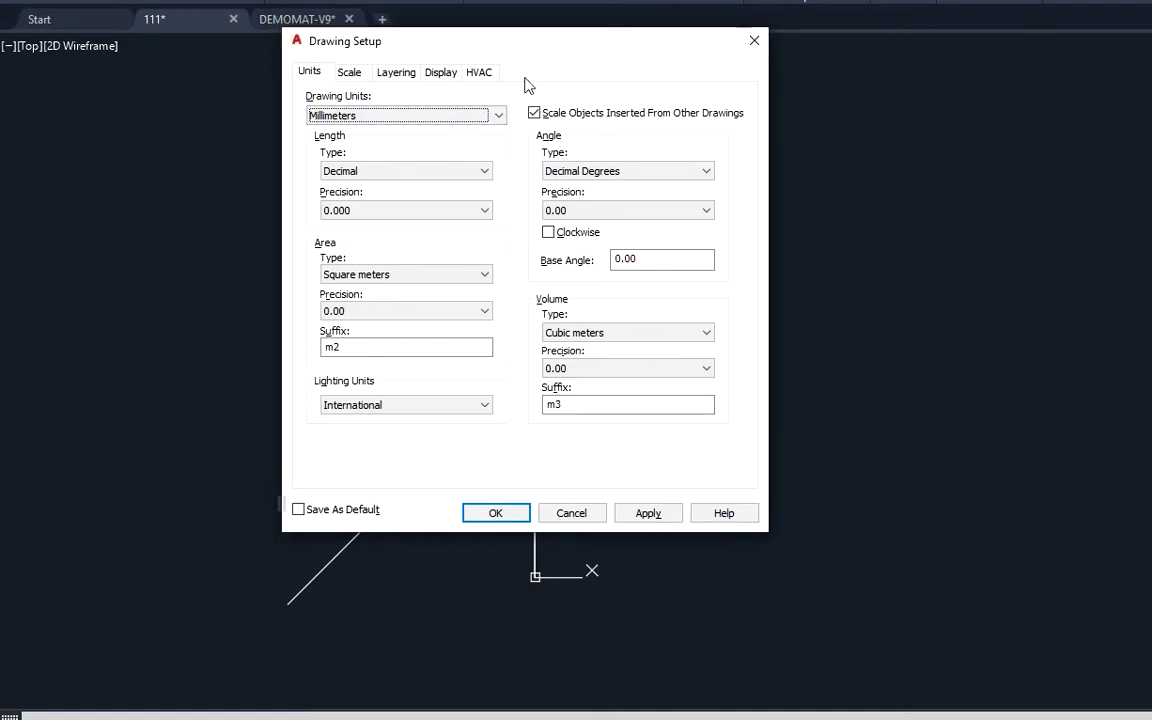
click(490, 117)
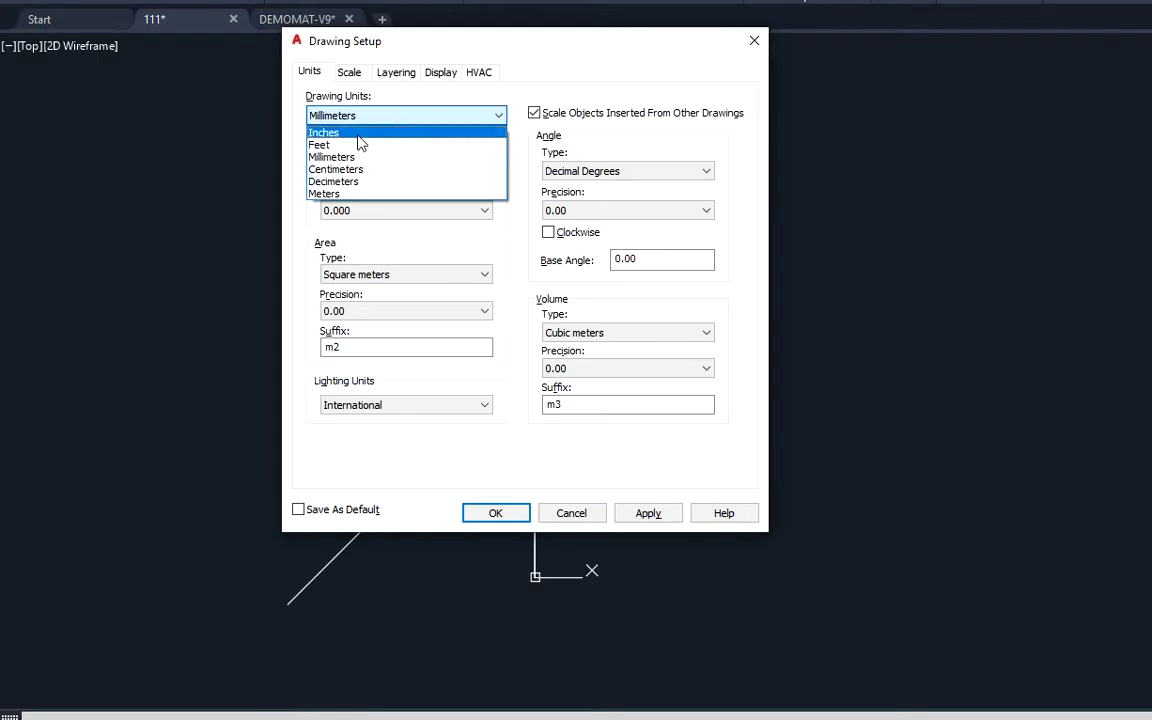
click(325, 145)
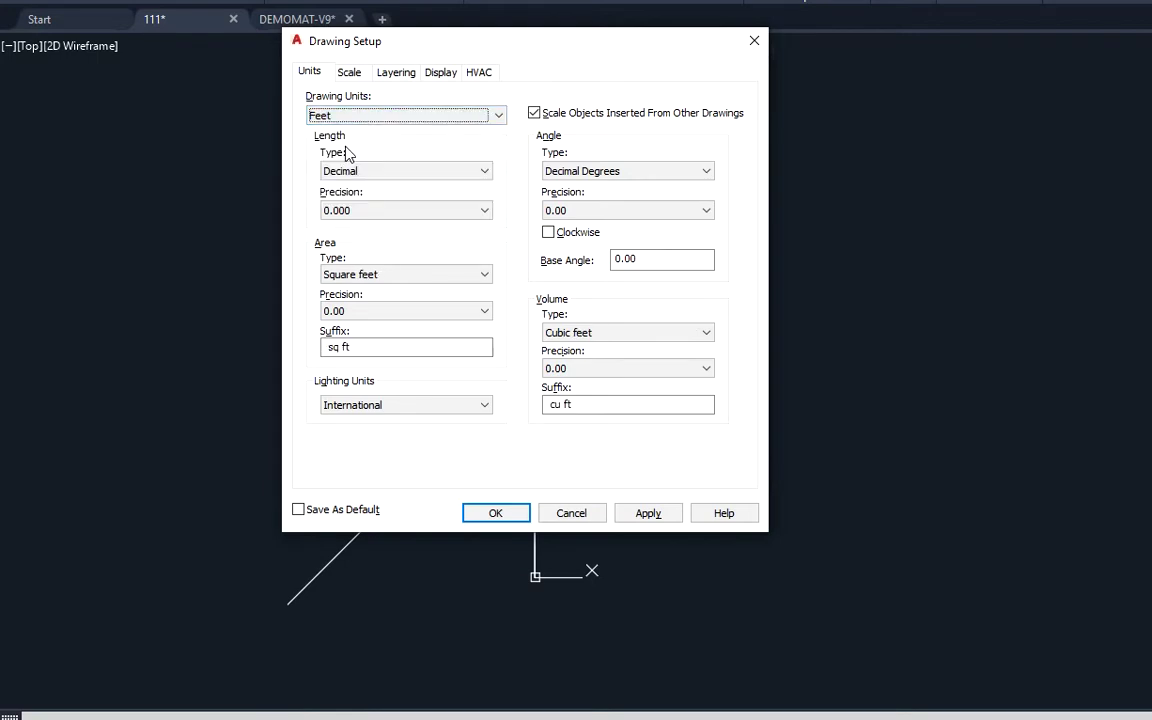
click(635, 516)
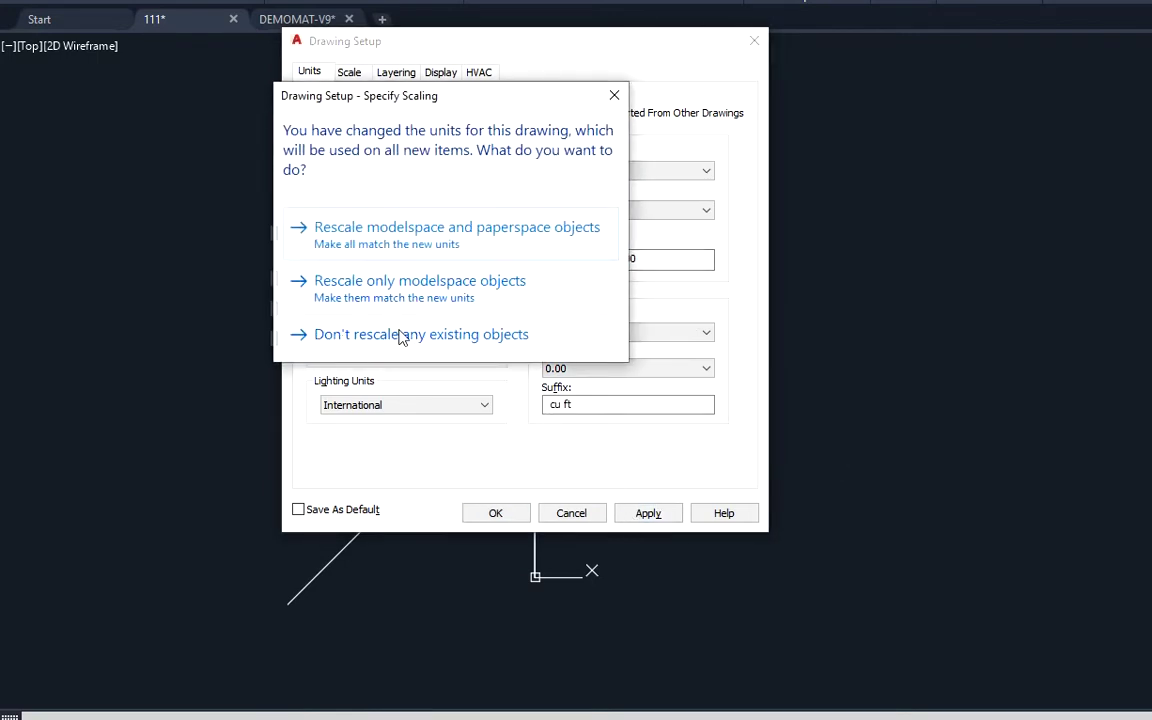
click(417, 342)
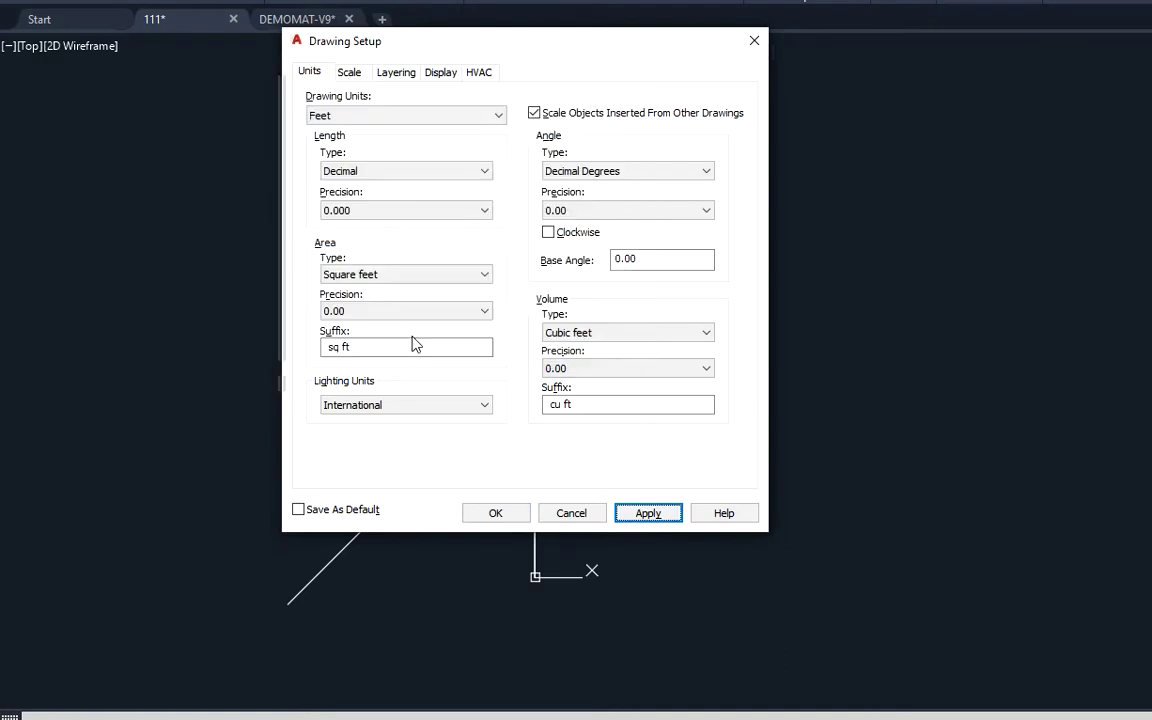
click(496, 513)
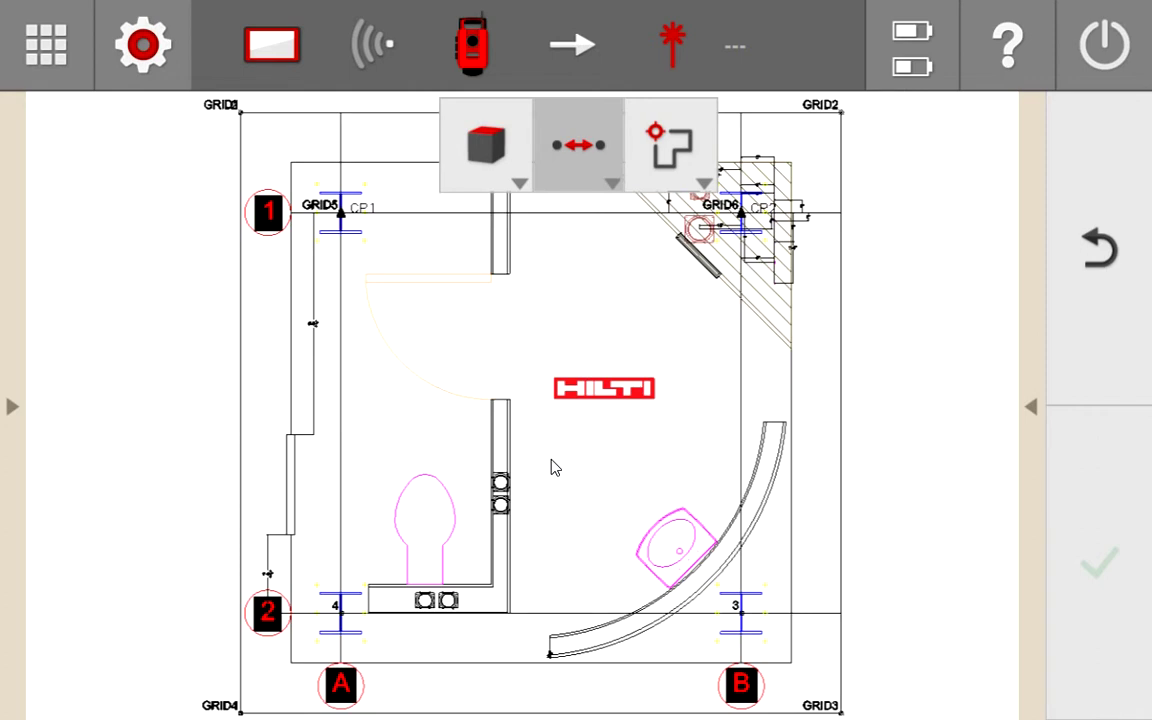
- In the Hilti controller software, browse the distance unit options in the general settings
click(143, 48)
click(240, 122)
click(891, 262)
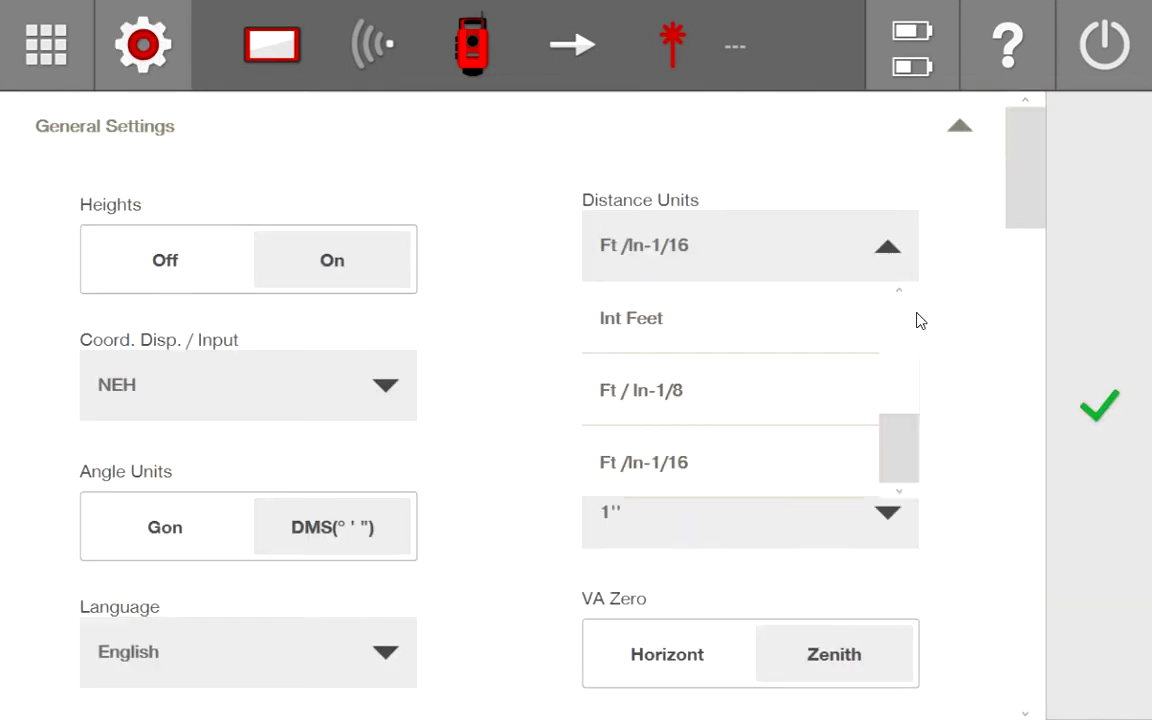
scroll(910, 360, up, 5)
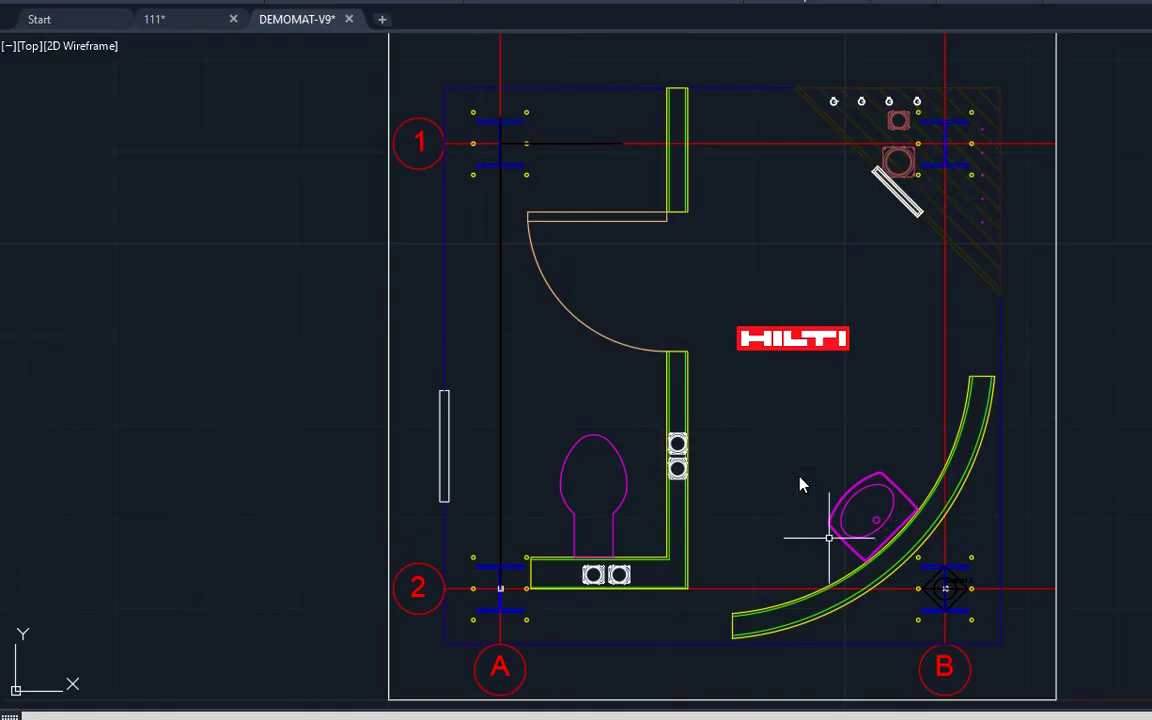
- In AutoCAD, set the drawing units of DEMOMAT-V9 to Meters without rescaling any existing objects
middle_drag(836, 545, 722, 571)
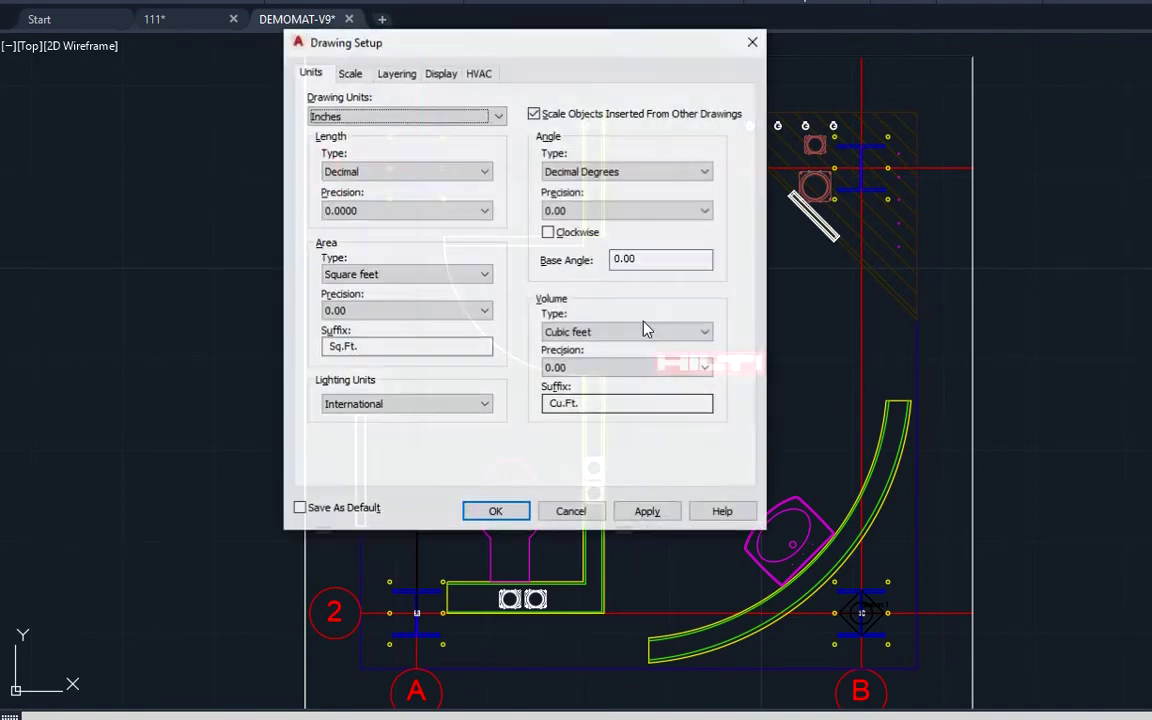
drag(496, 41, 571, 46)
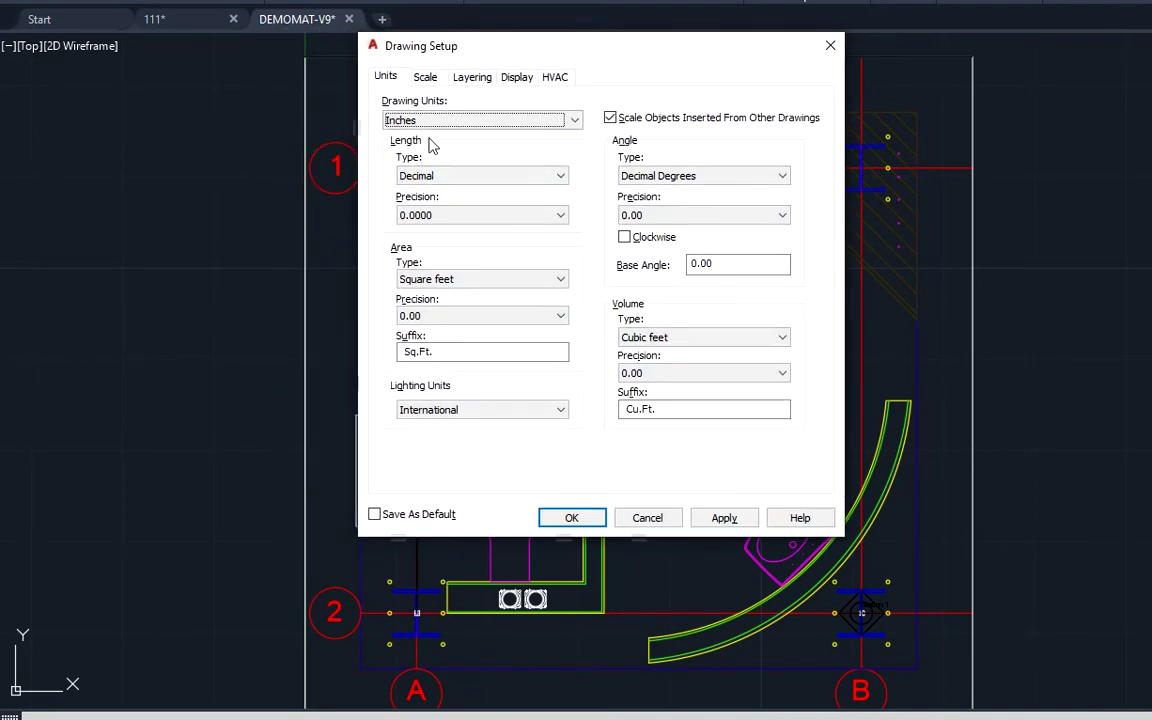
click(421, 120)
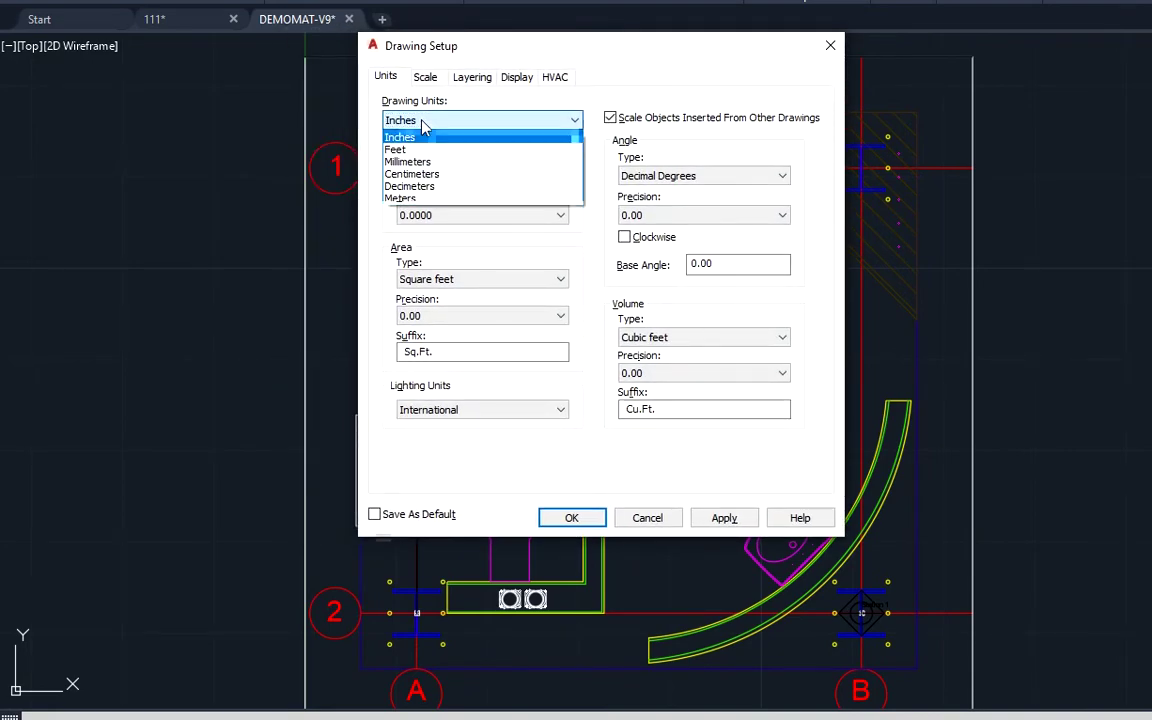
click(420, 199)
click(723, 518)
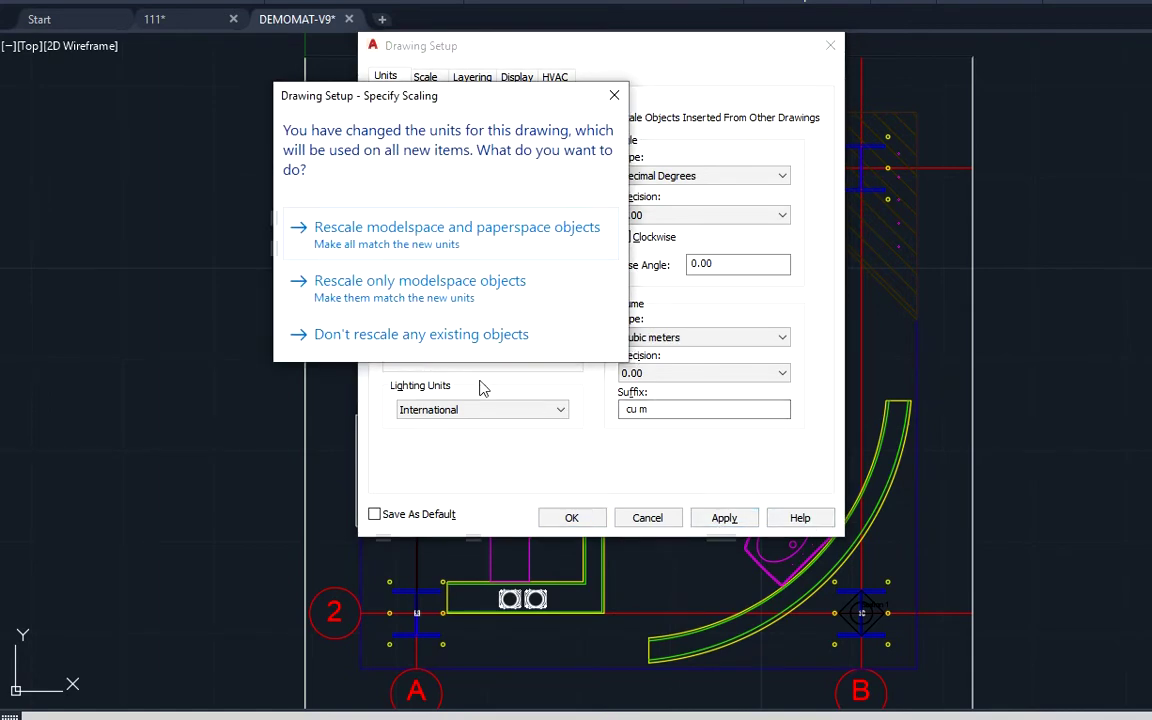
click(400, 336)
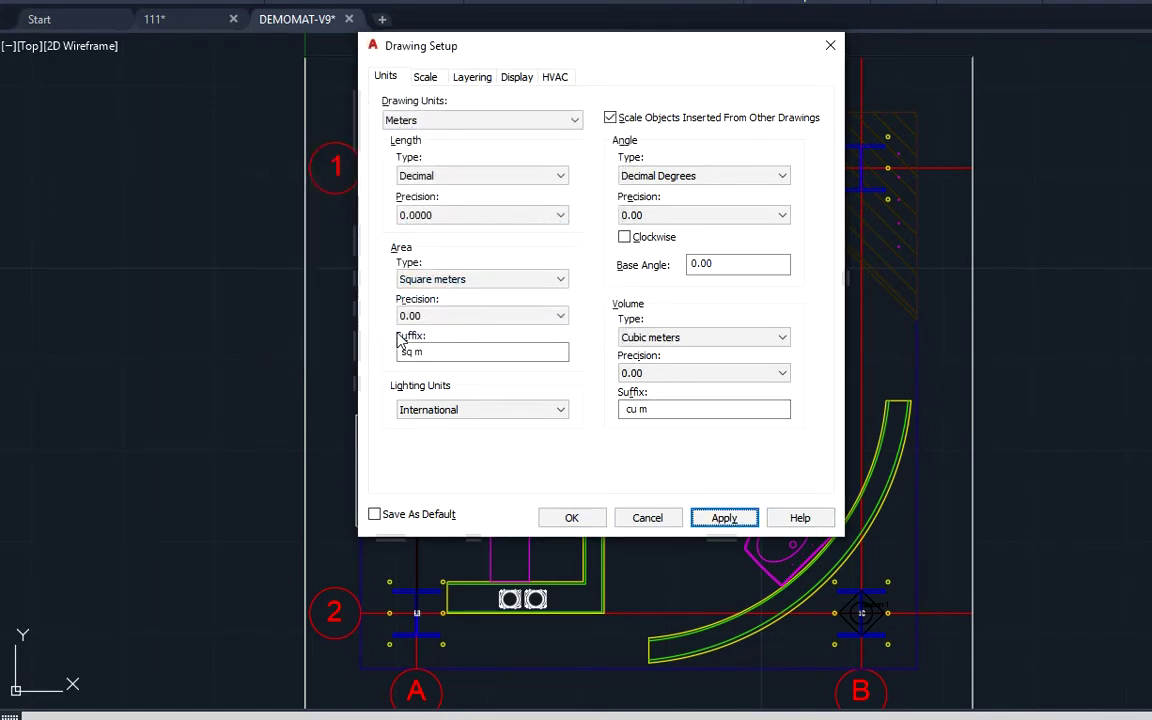
click(571, 517)
scroll(441, 703, up, 3)
scroll(476, 643, down, 3)
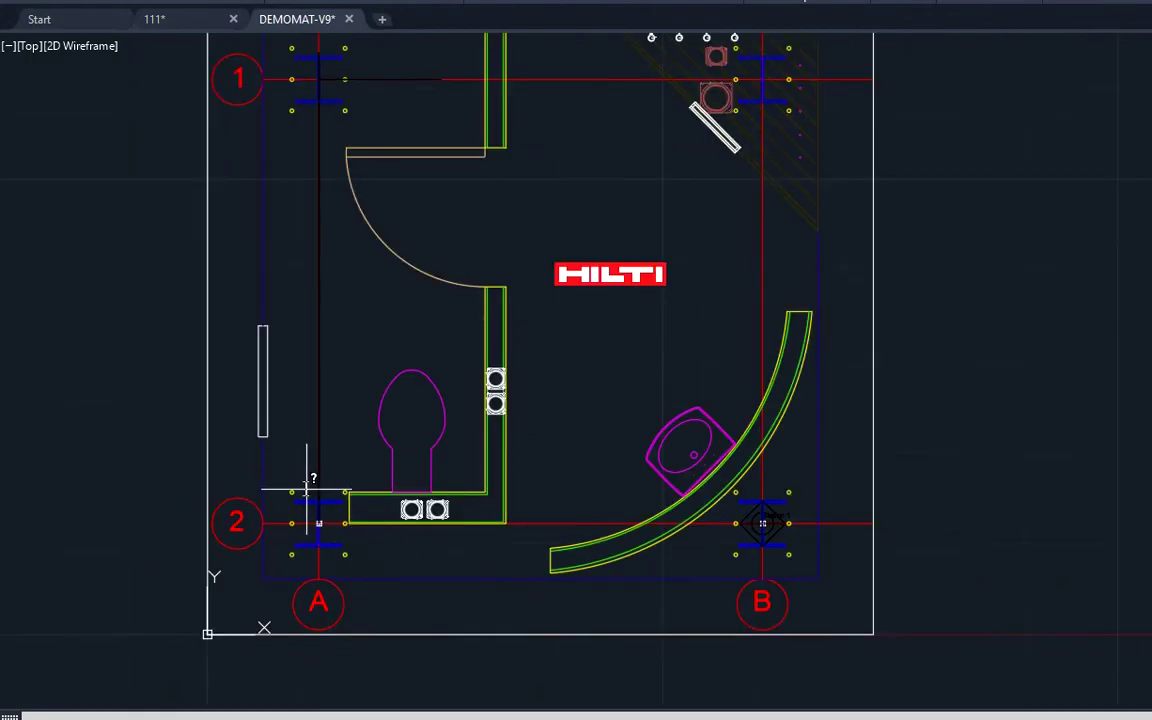
- Measure the distance between the column centres at grid intersections A2 and B2 in DEMOMAT-V9
scroll(305, 530, up, 10)
click(304, 527)
scroll(304, 527, down, 8)
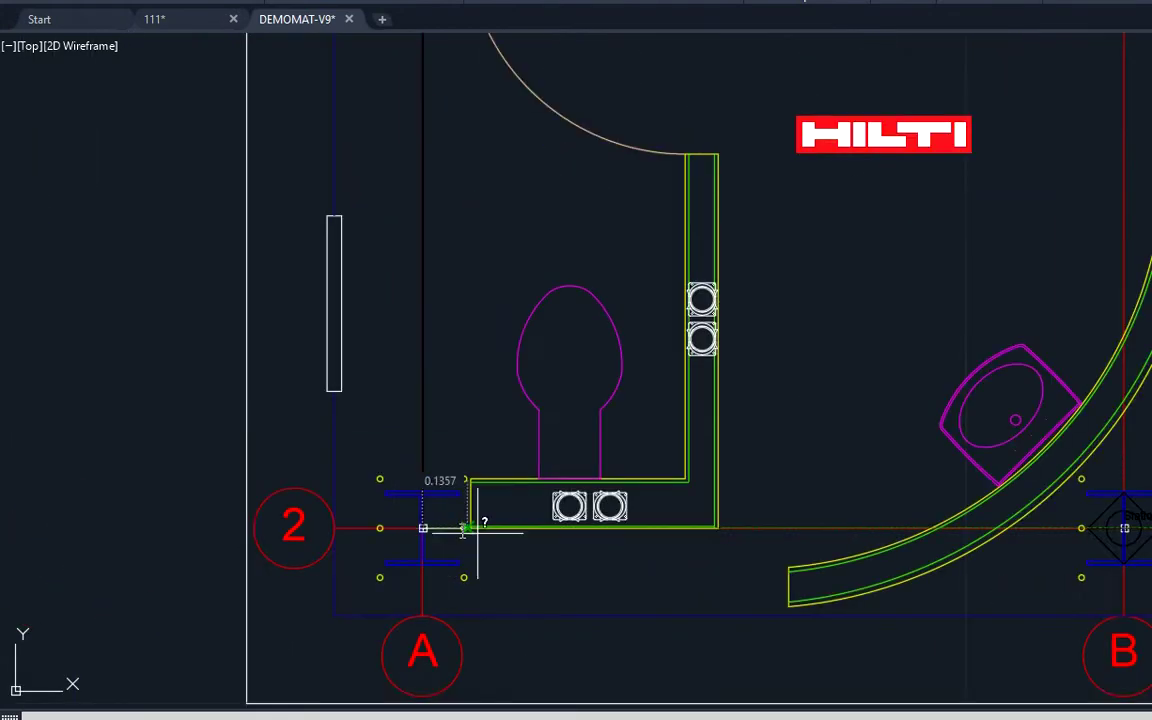
middle_drag(490, 560, 55, 455)
scroll(617, 488, up, 5)
scroll(676, 440, up, 6)
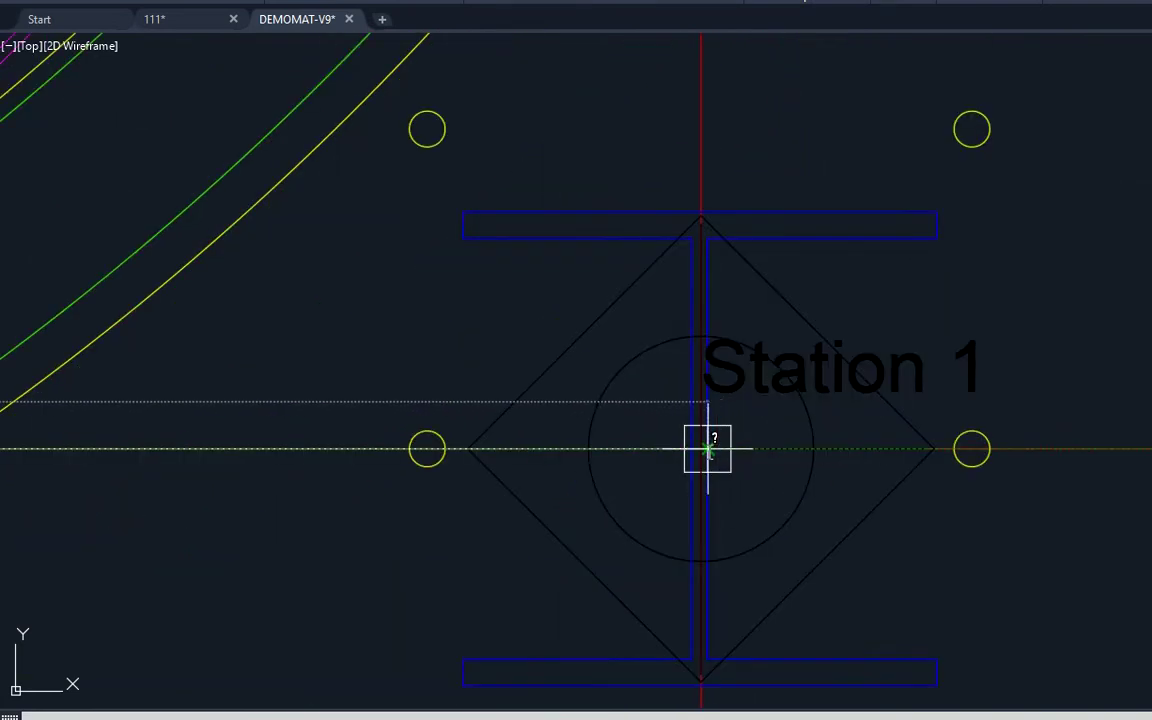
click(697, 452)
scroll(697, 452, down, 8)
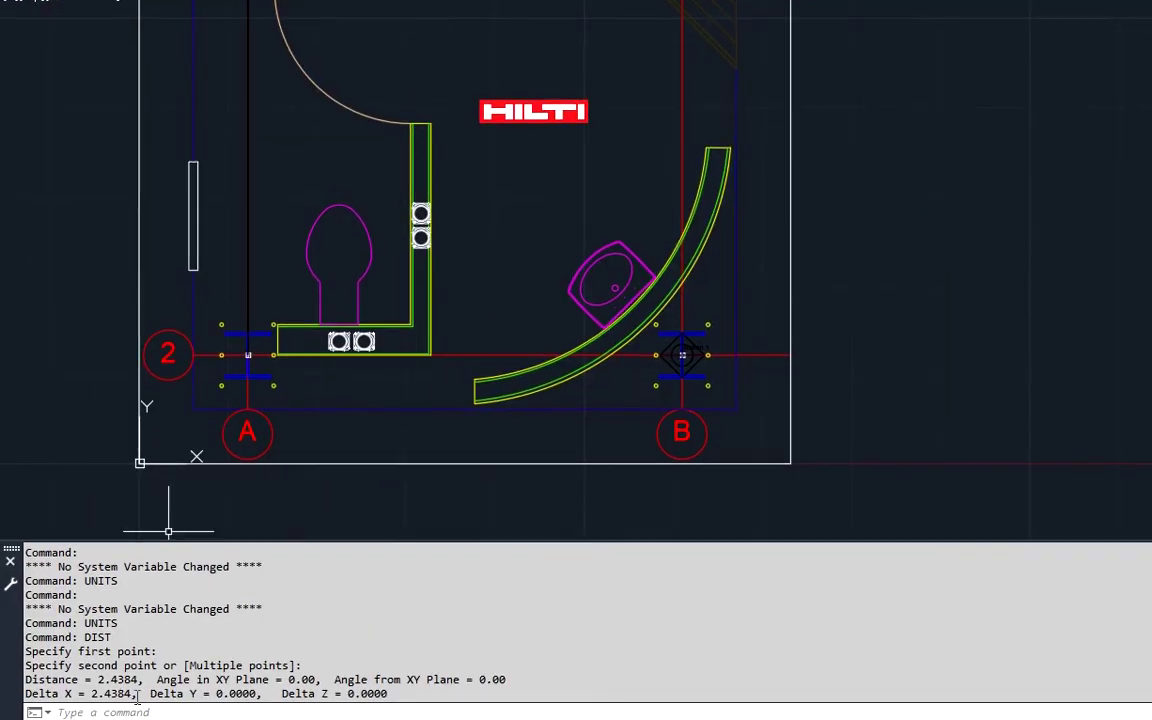
double_click(118, 680)
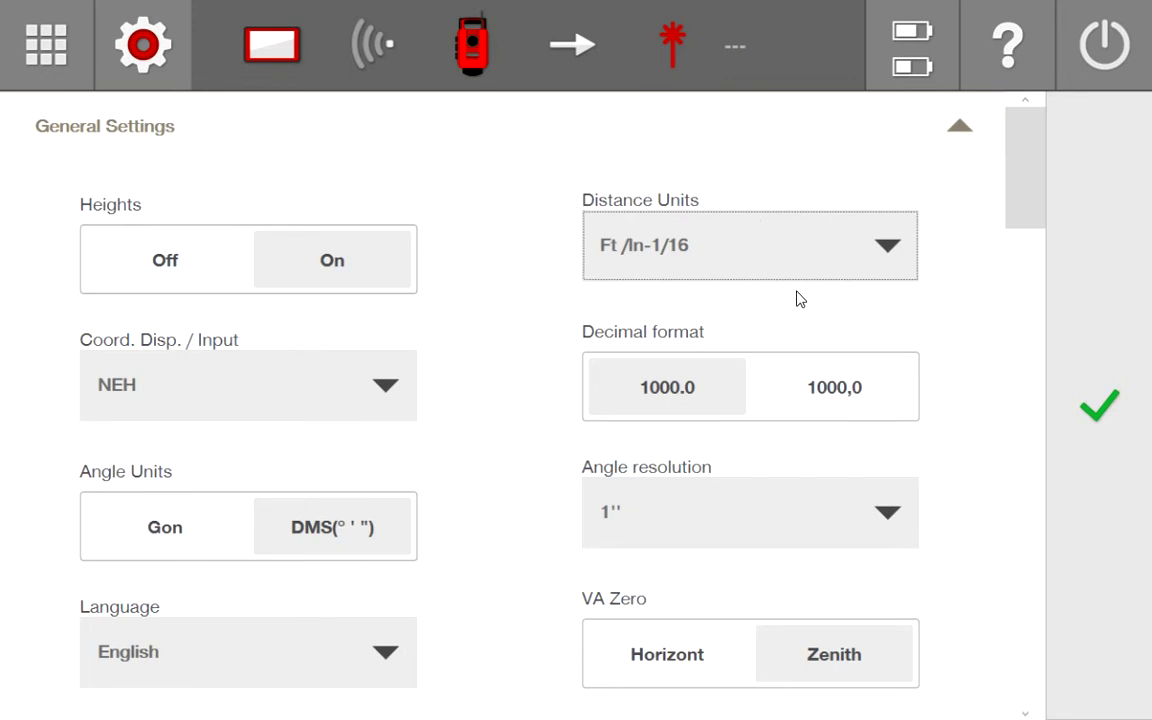
- In the Hilti controller software, close the distance unit settings and review the layout options in the general settings
click(1099, 405)
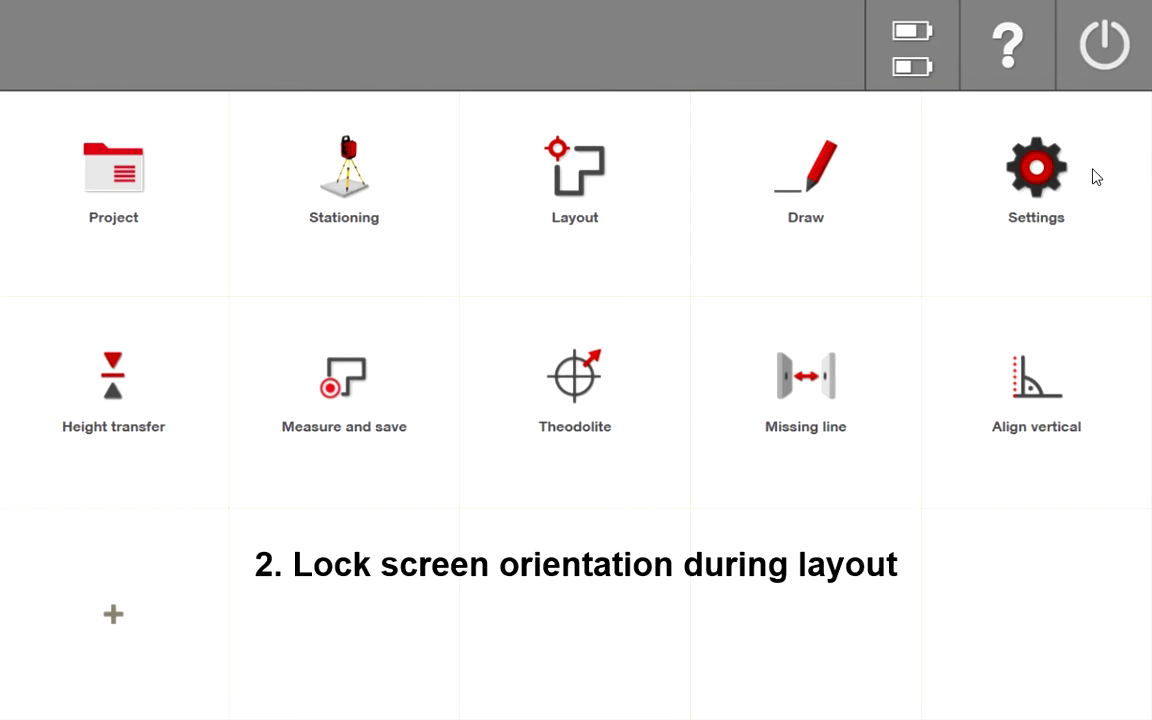
click(1038, 190)
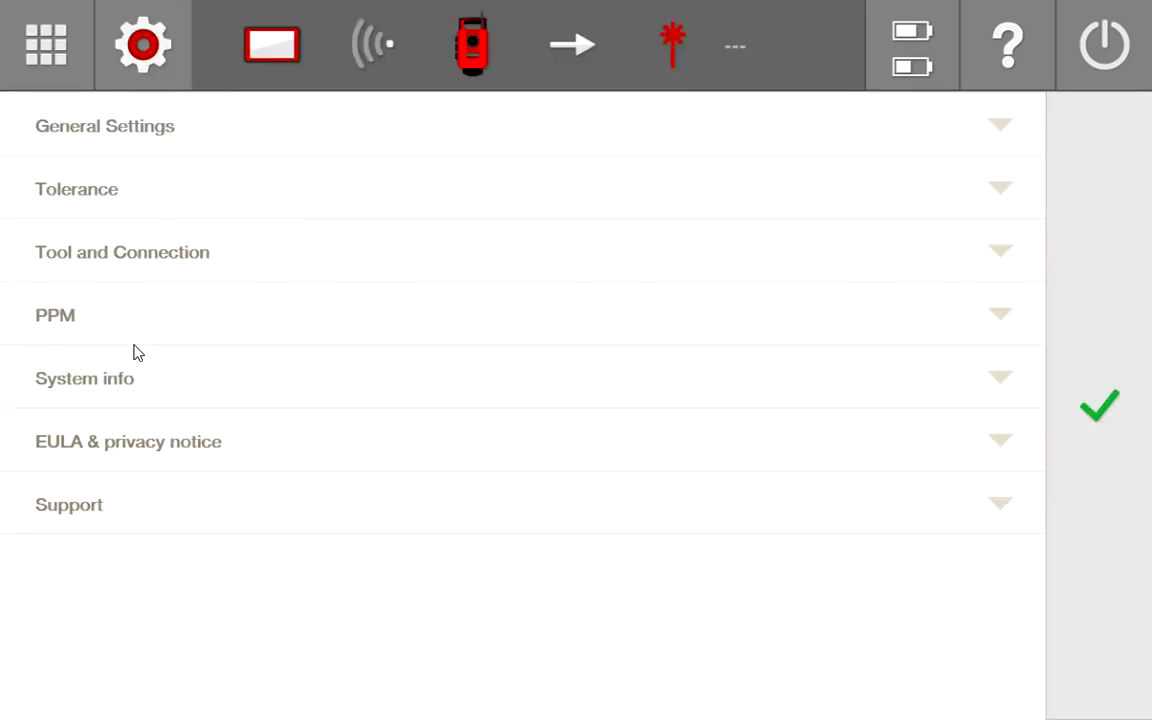
click(170, 140)
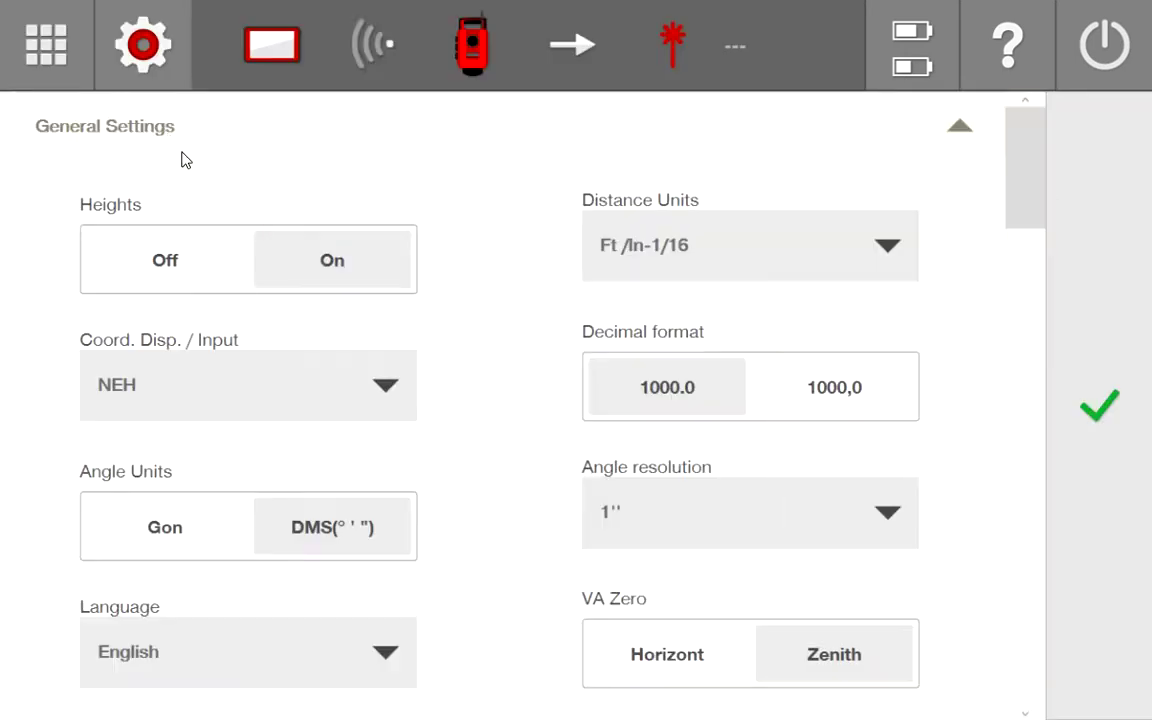
scroll(255, 283, down, 8)
scroll(266, 277, down, 10)
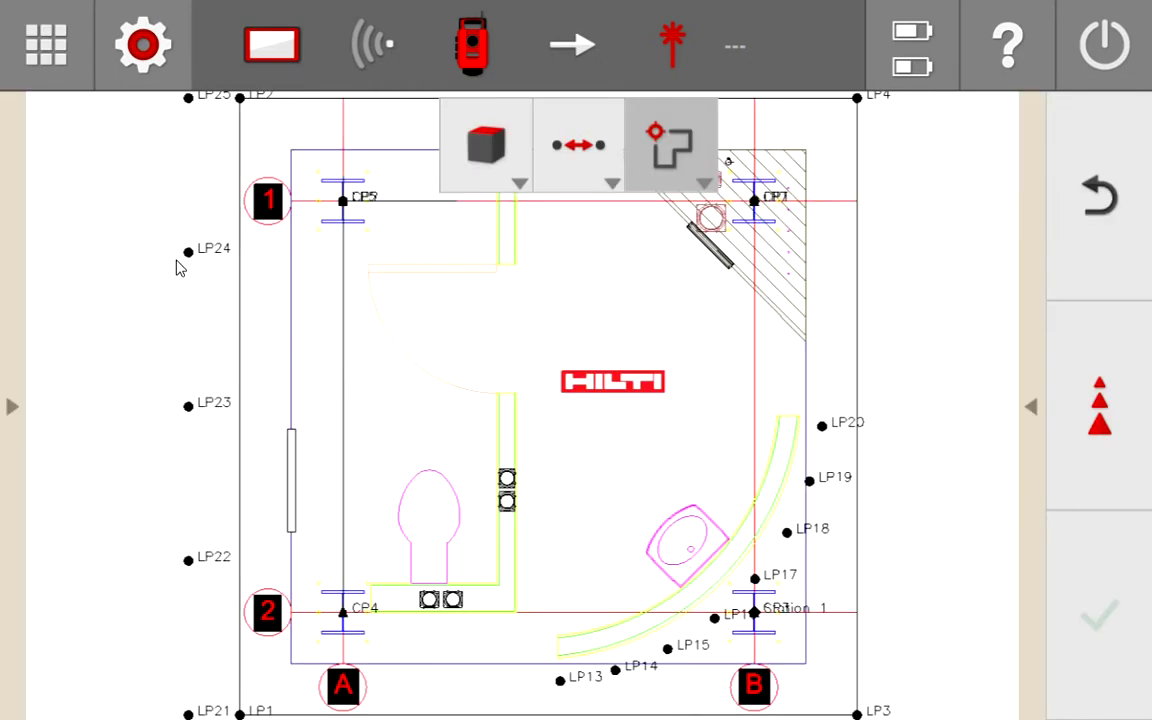
- Start laying out point LP24, and set the layout map orientation to North in the general settings
click(199, 258)
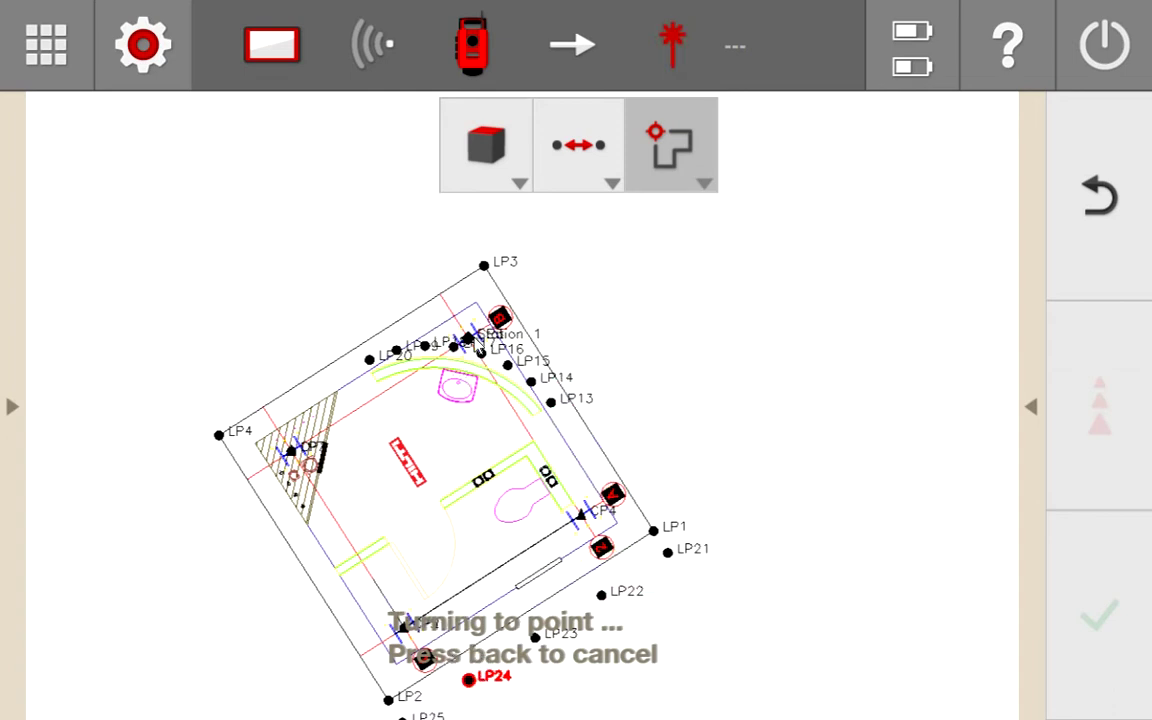
click(143, 47)
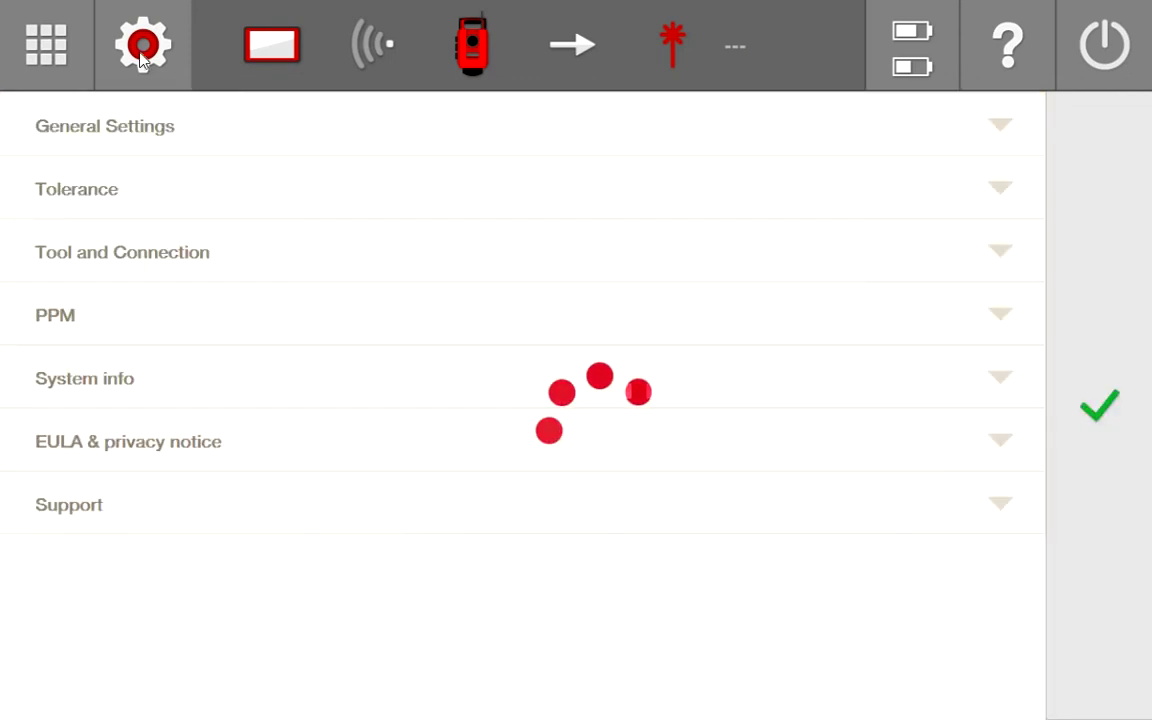
click(172, 137)
scroll(527, 473, down, 10)
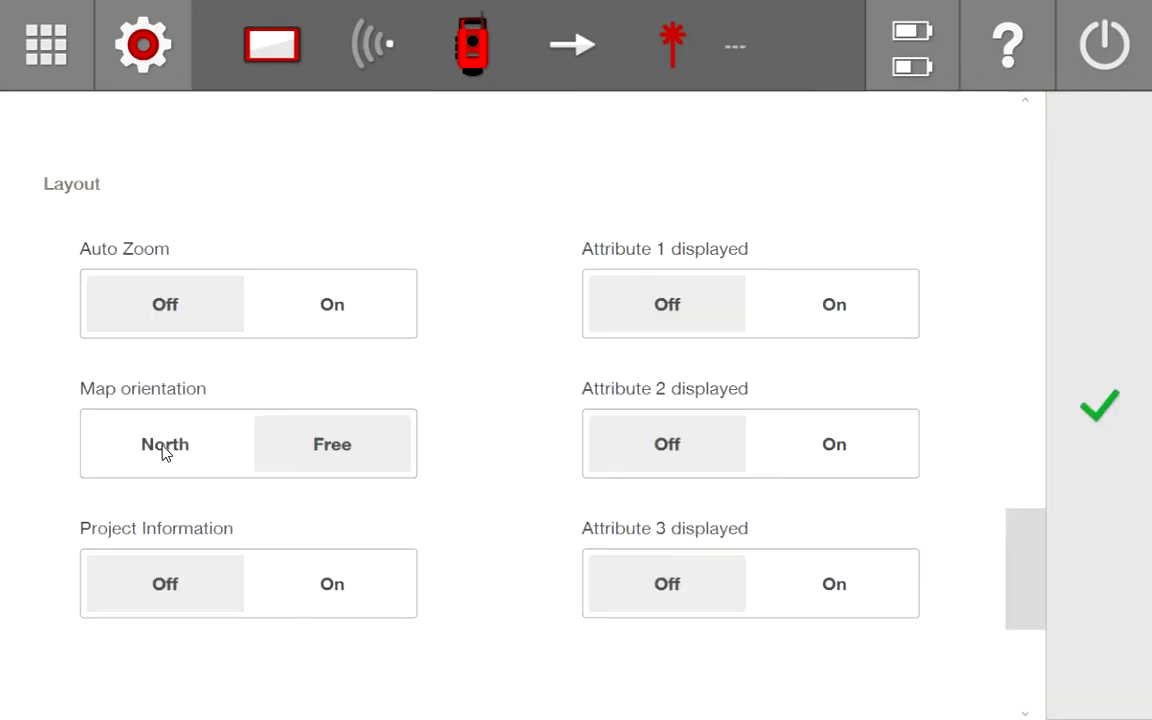
click(165, 444)
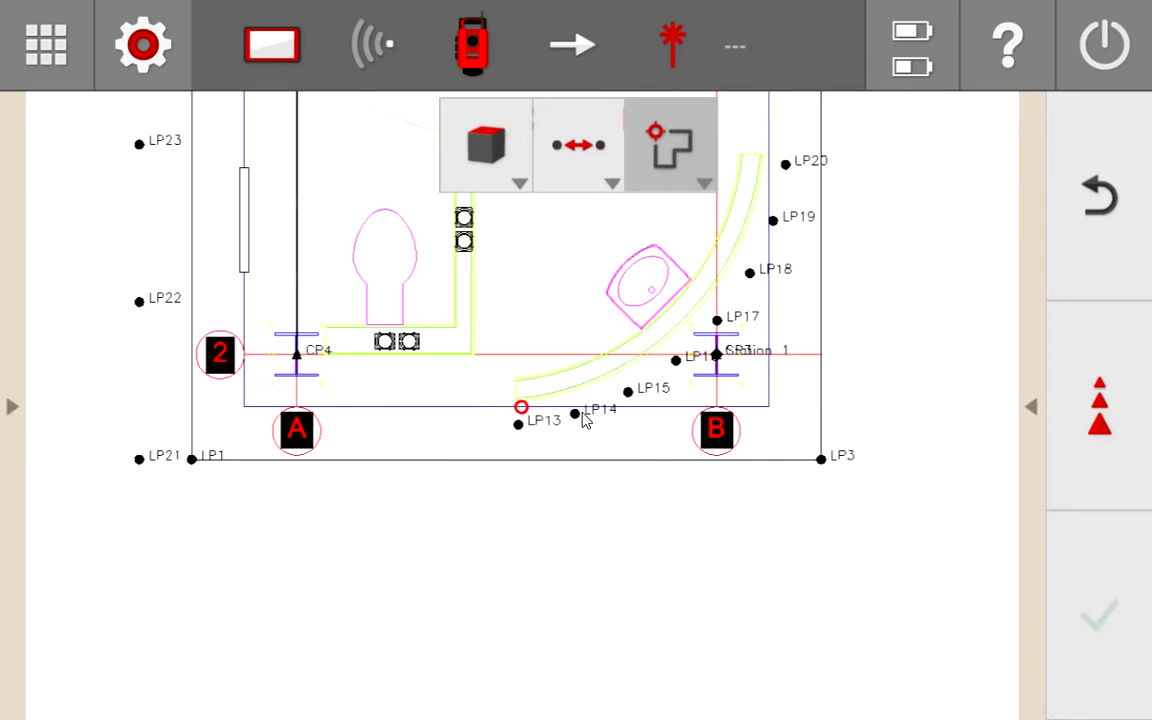
- Select point LP14 below the curved wall for layout and bring column B2 into view
click(577, 414)
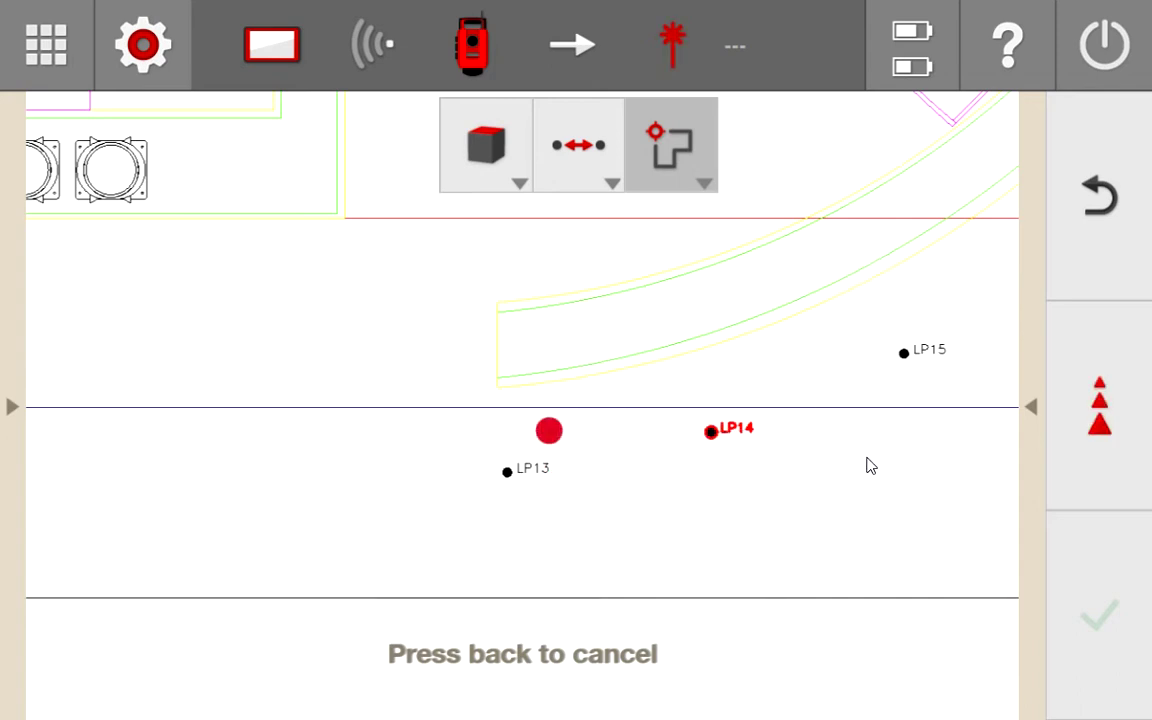
drag(866, 465, 506, 460)
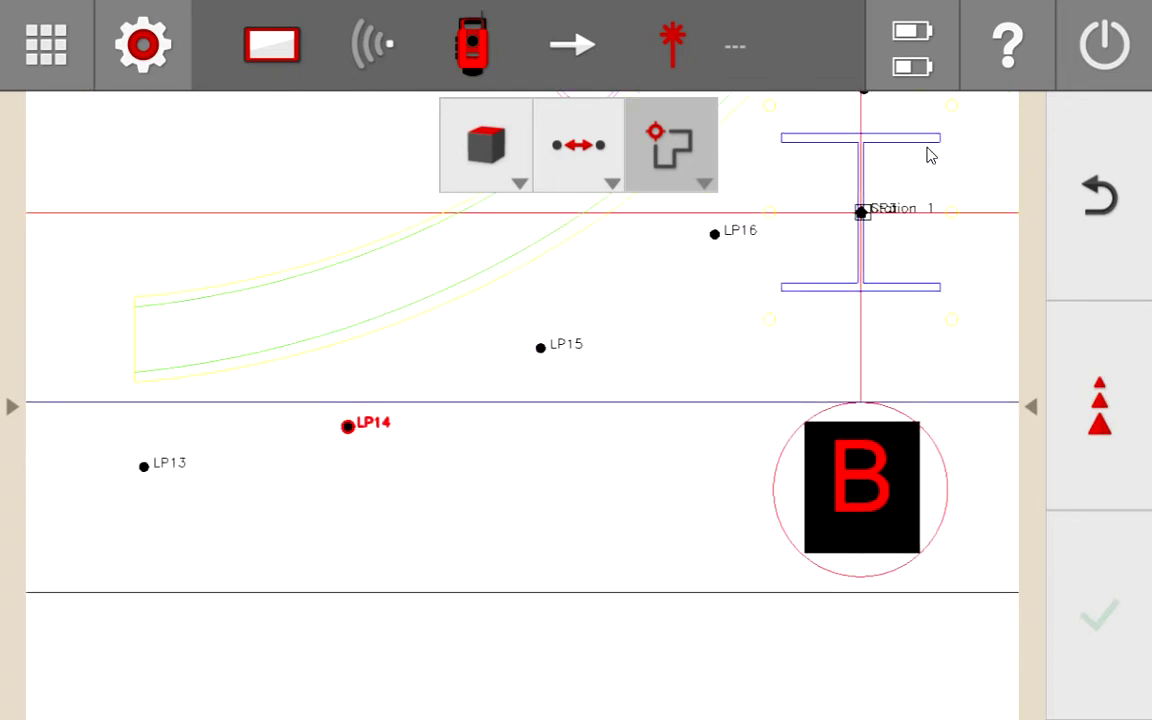
click(484, 140)
click(655, 145)
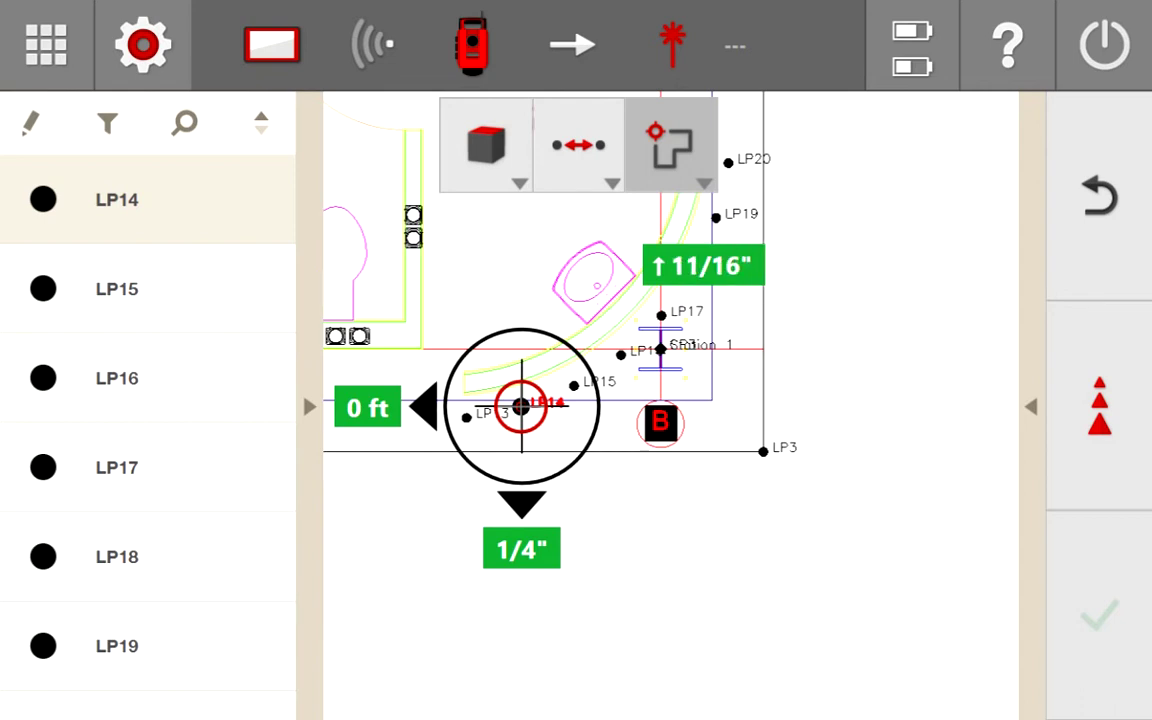
- Examine the full point list with attributes and coordinates, and return to the drawing
click(530, 488)
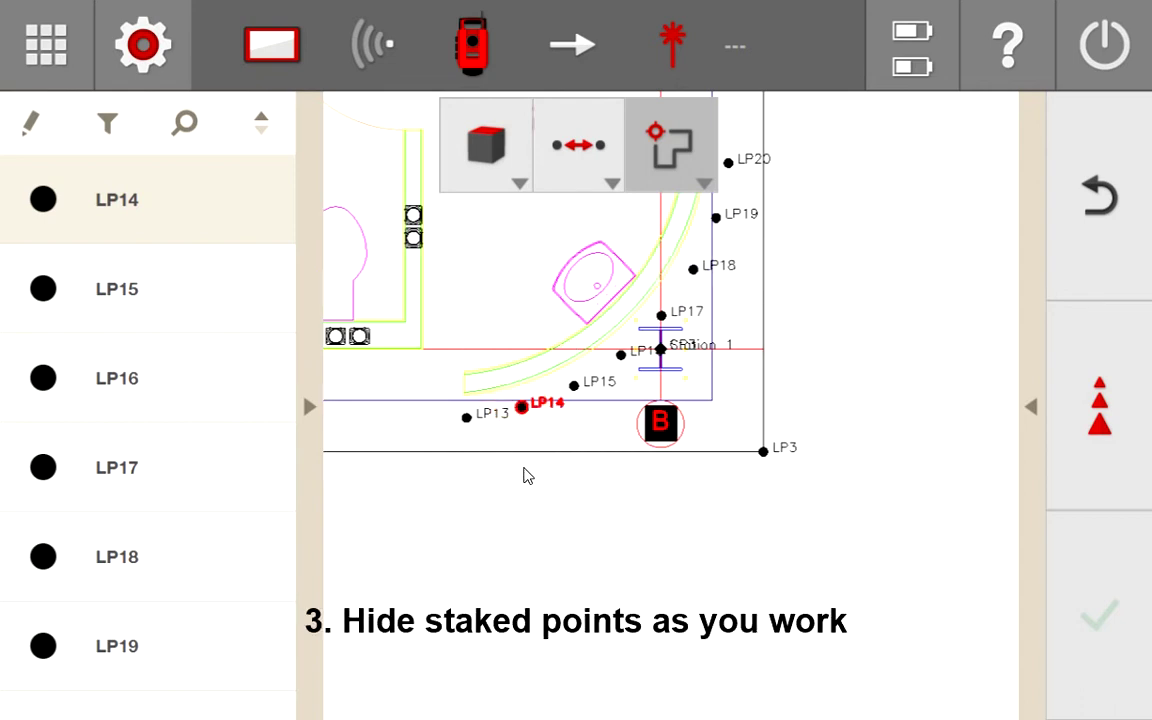
click(528, 476)
click(310, 410)
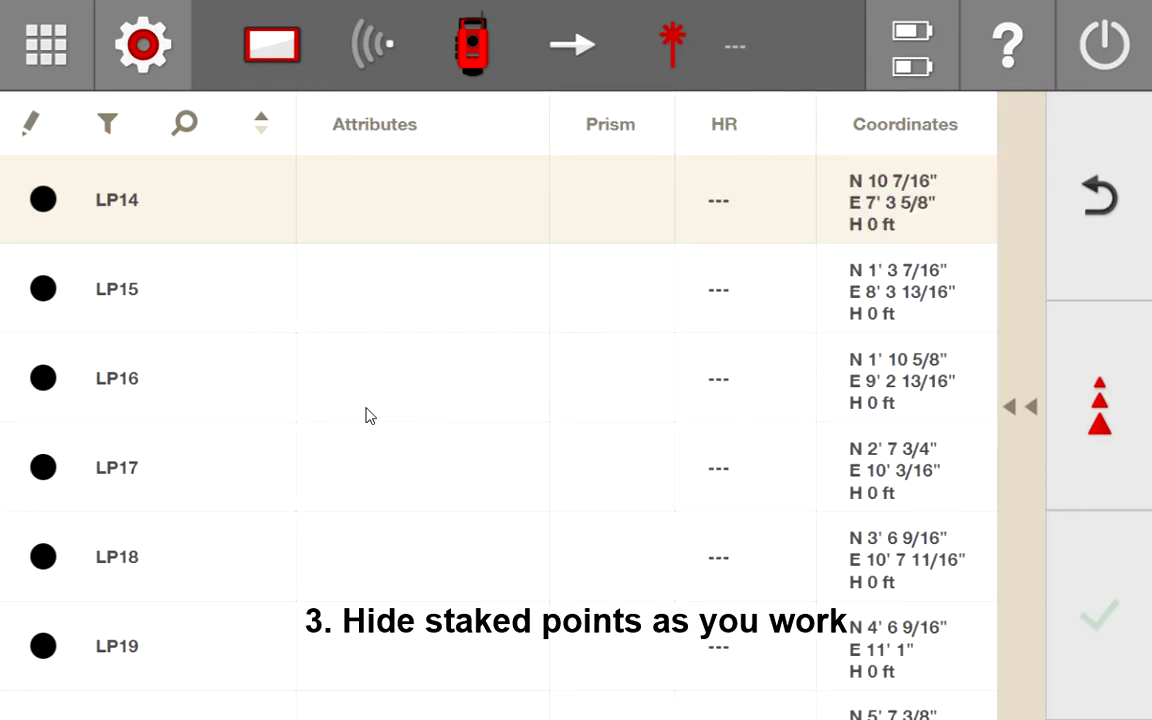
click(1018, 411)
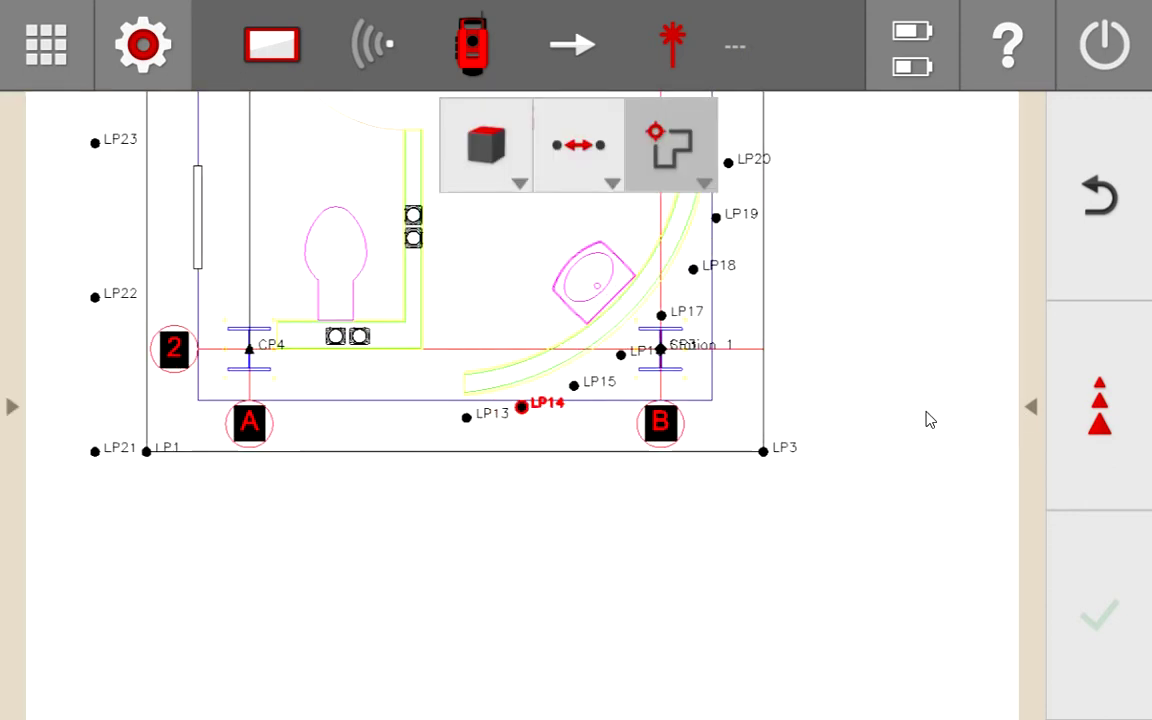
- Measure and store the staked position of LP14, and select LP13 as the next layout point
click(1098, 406)
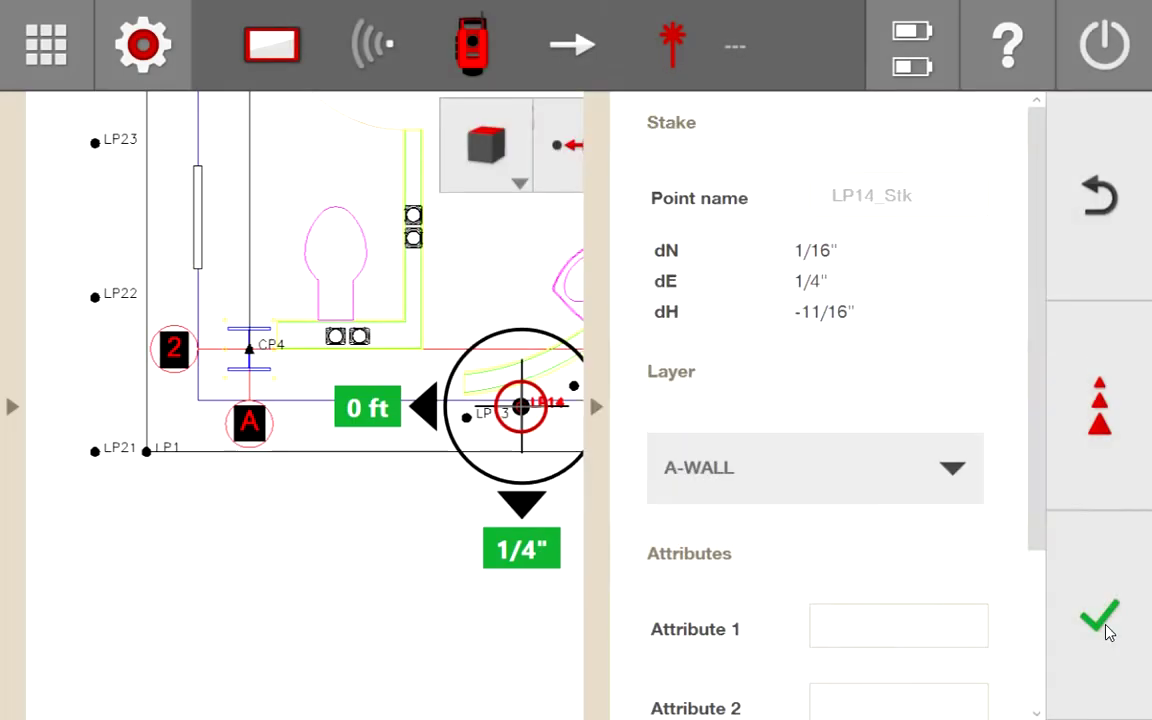
click(1104, 624)
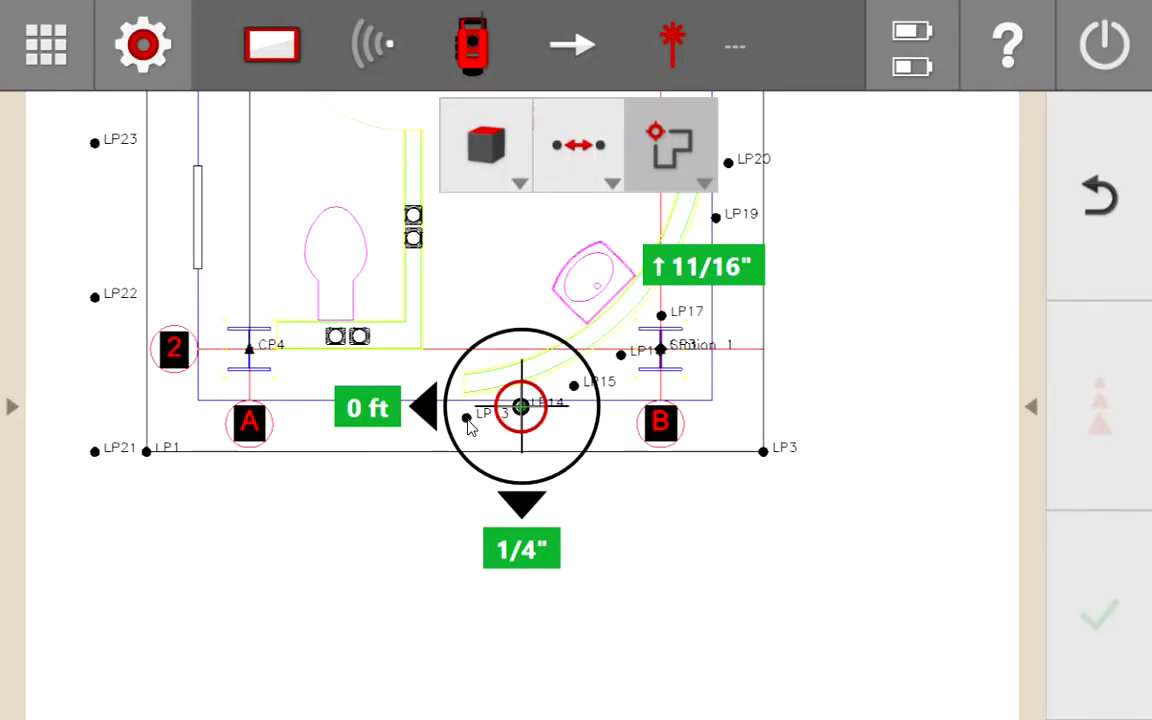
click(466, 419)
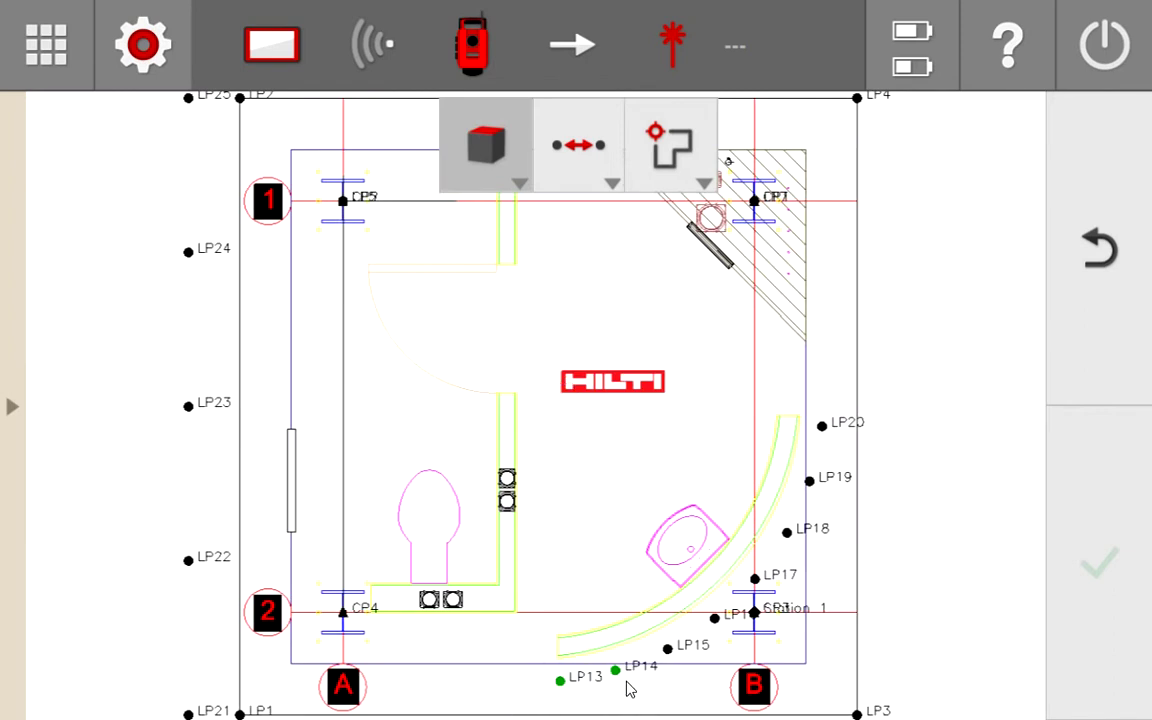
- Filter the point list by point class to hide the Staked Points
click(14, 370)
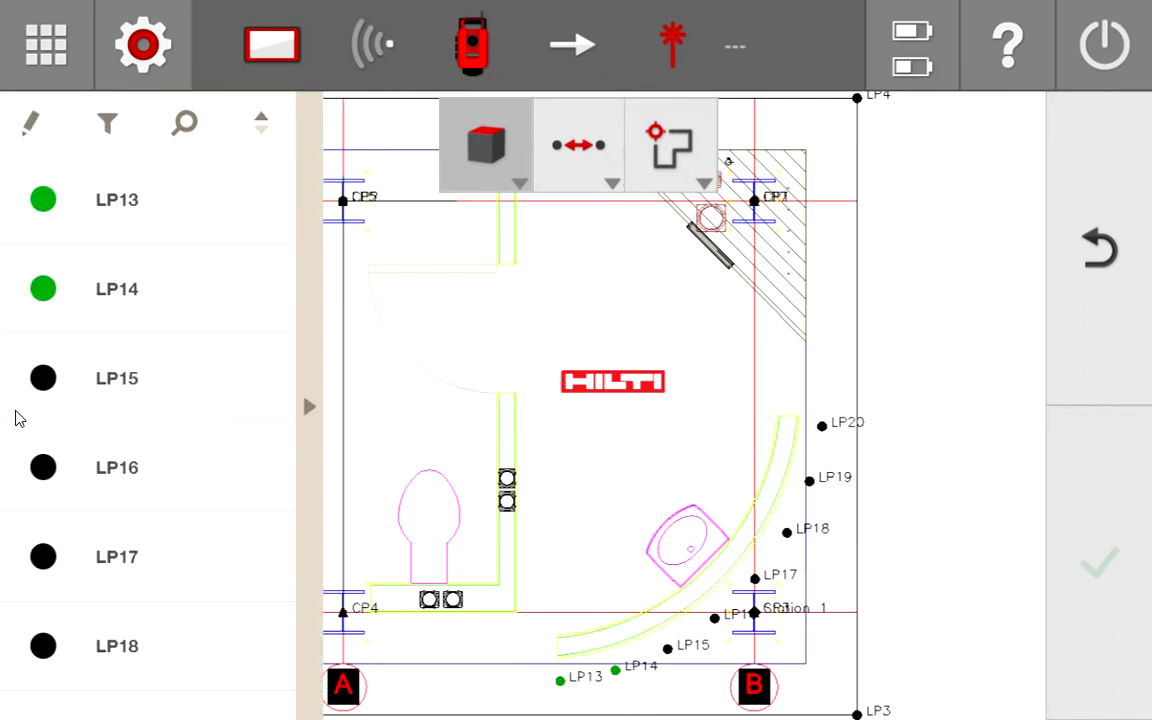
click(108, 122)
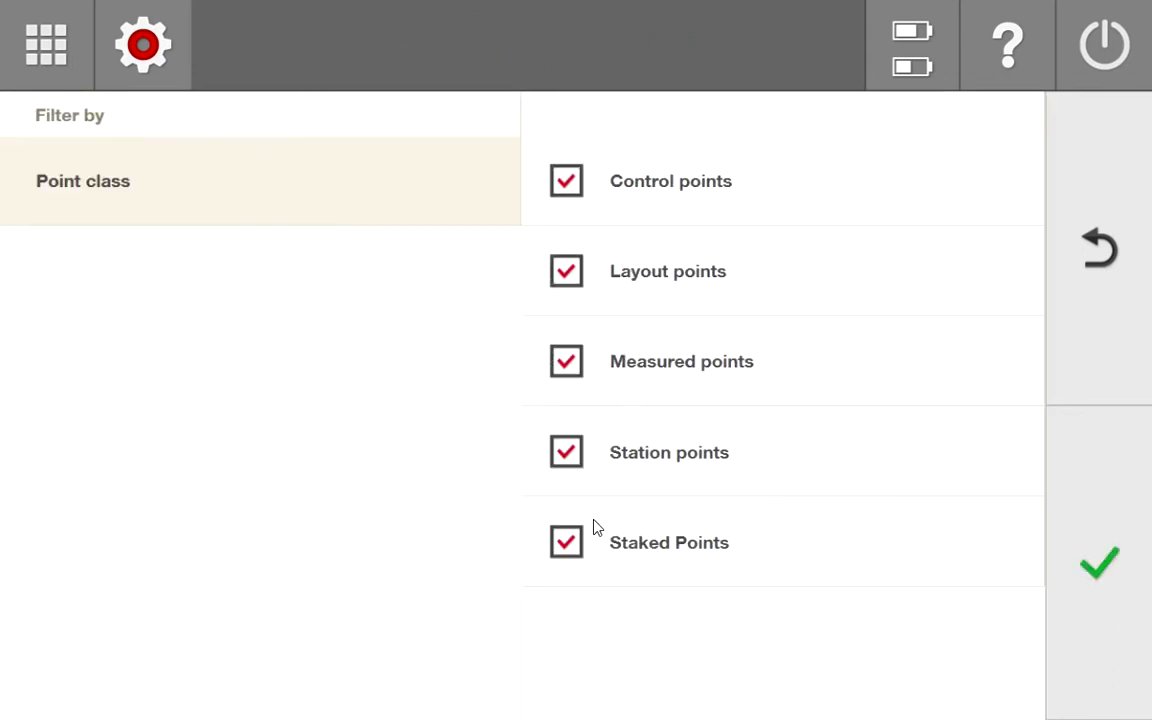
click(567, 545)
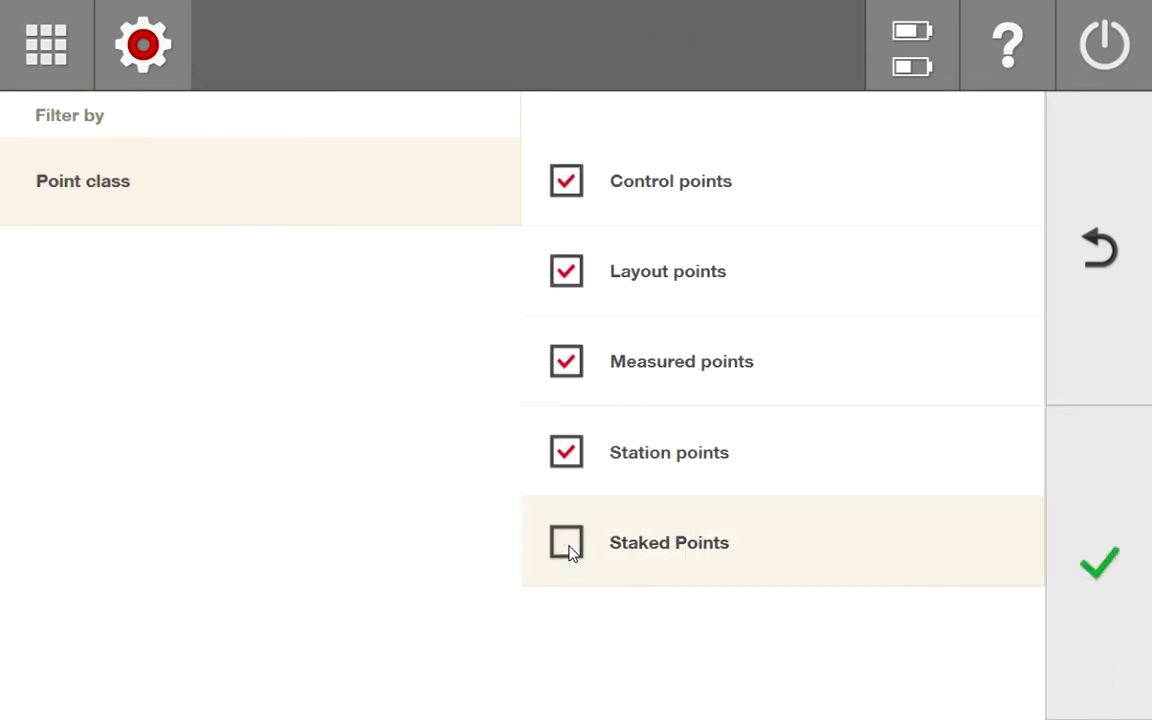
click(1100, 568)
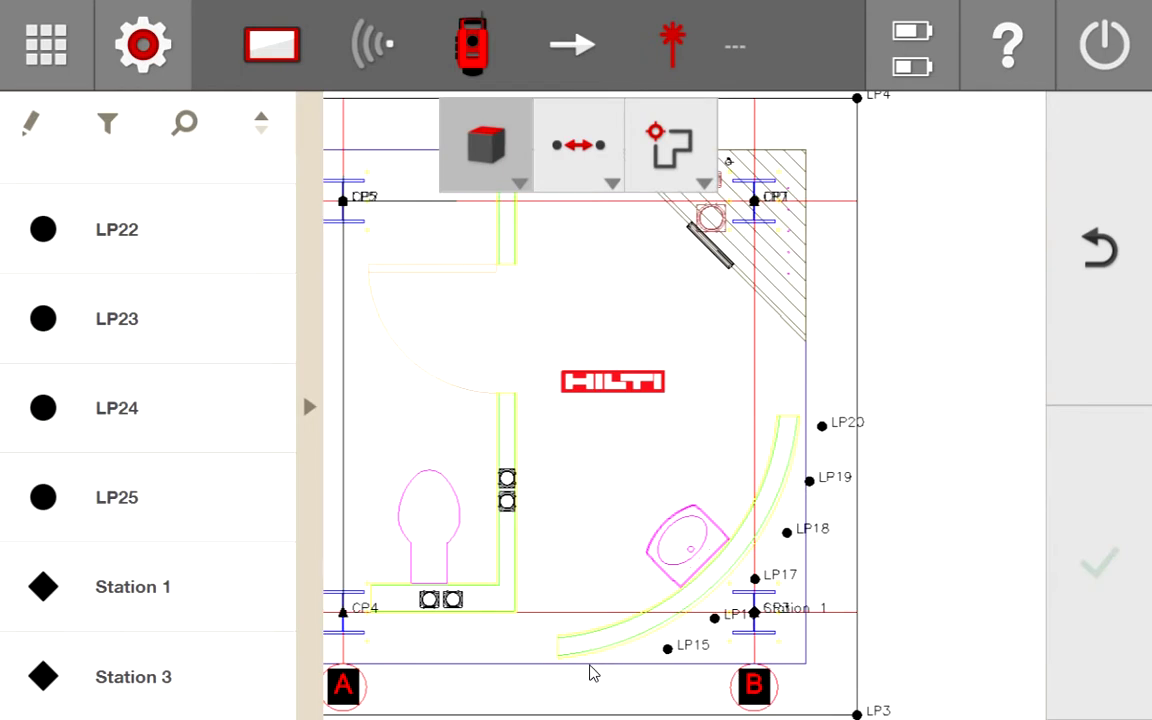
- Return to layout mode, select point LP15 below the curved wall and measure its position
click(670, 145)
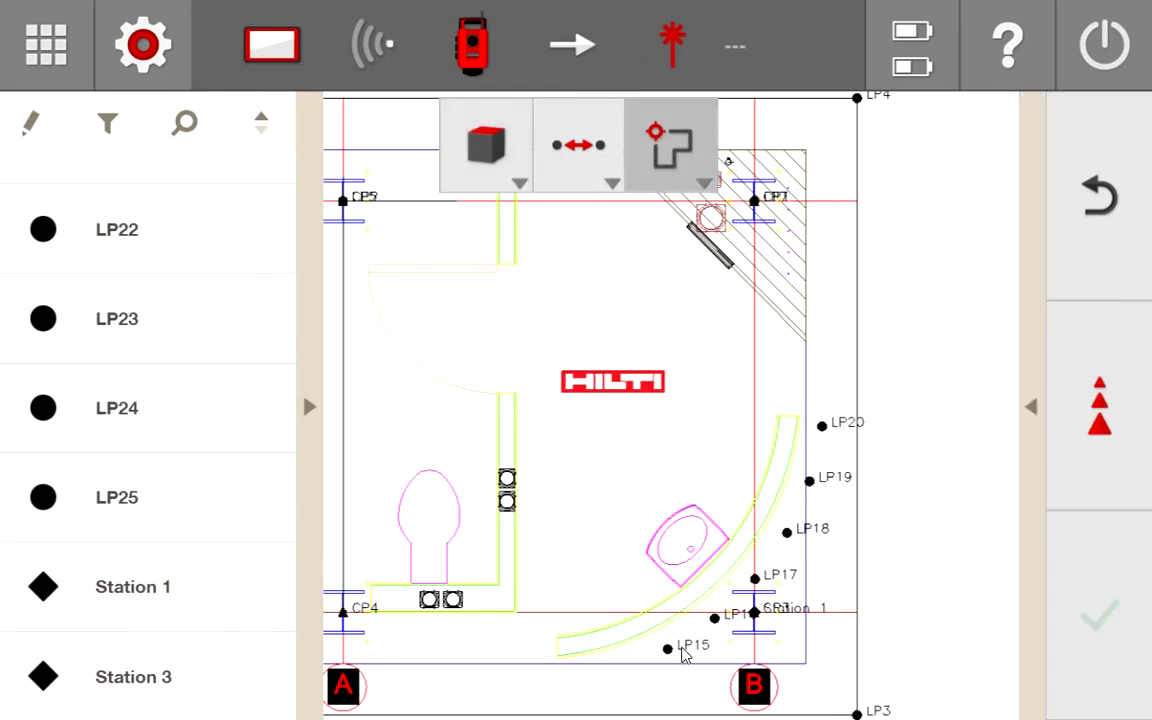
click(683, 653)
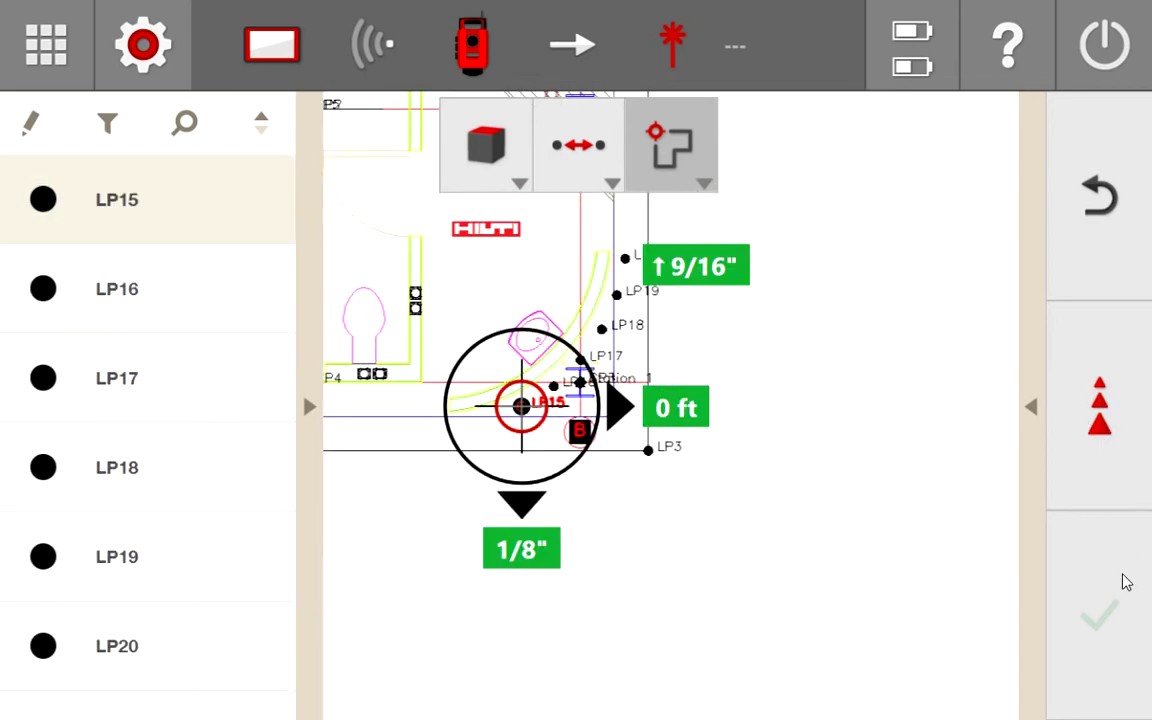
click(1100, 424)
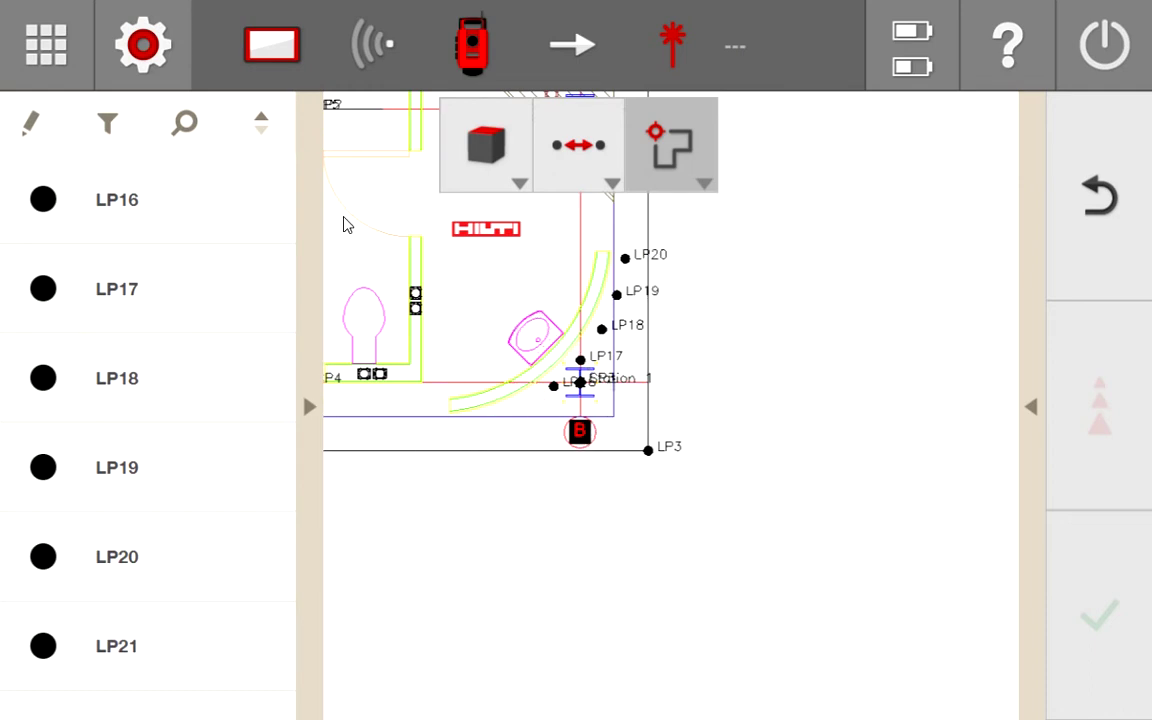
- Include Staked Points again in the point class filter
click(104, 130)
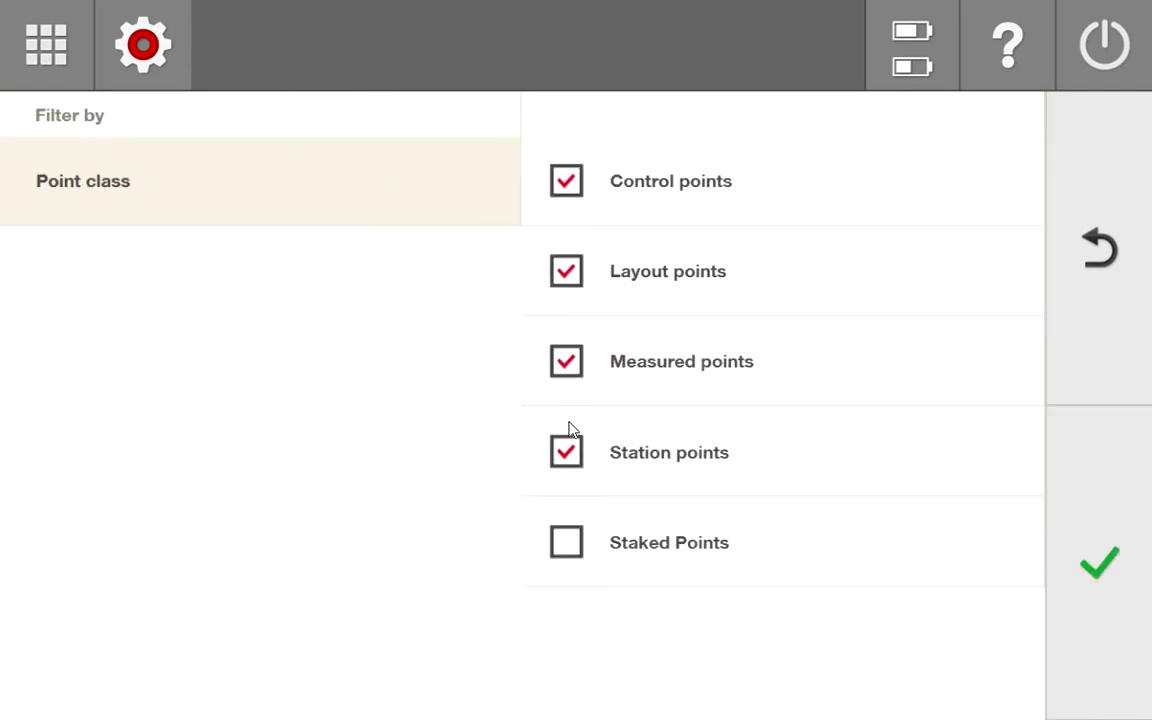
click(566, 542)
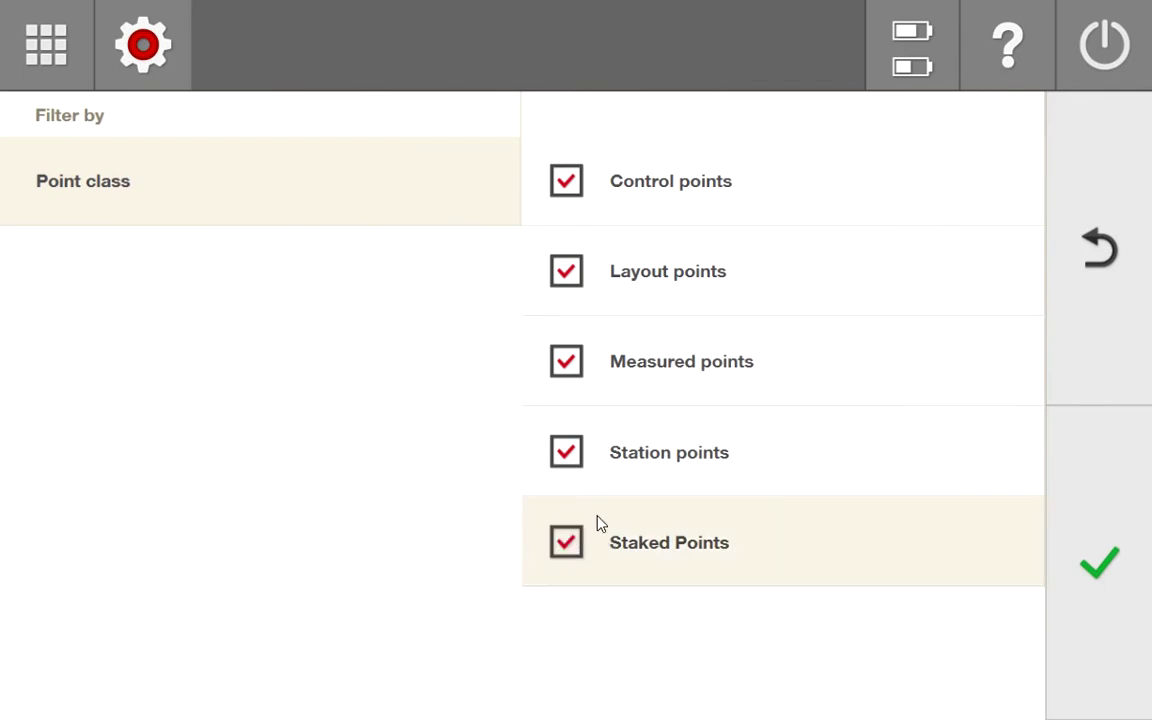
click(1099, 562)
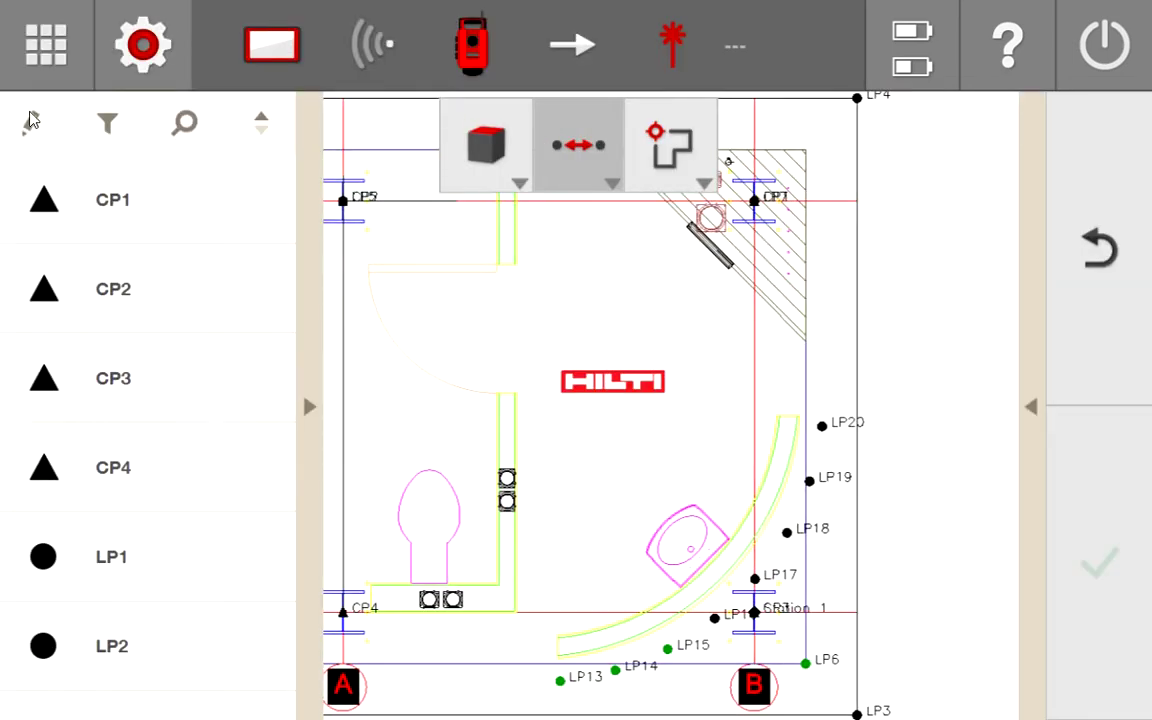
- Open the point list for editing and review the attributes and staked status of the layout points
click(31, 119)
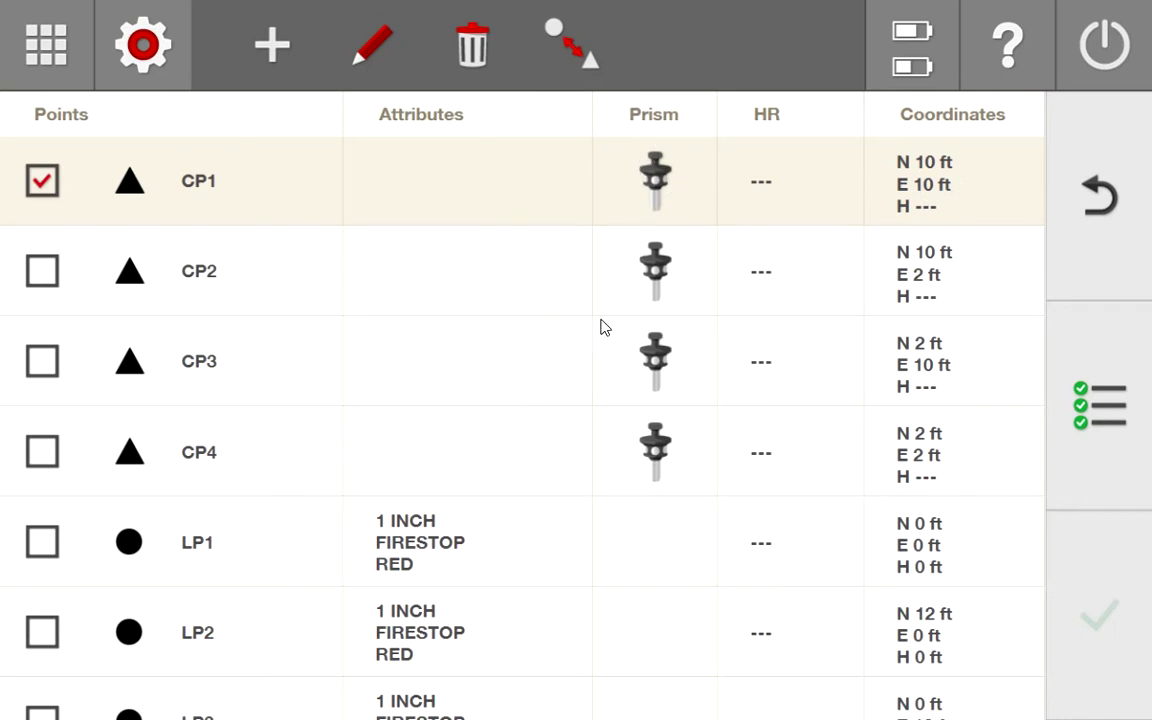
scroll(430, 484, down, 3)
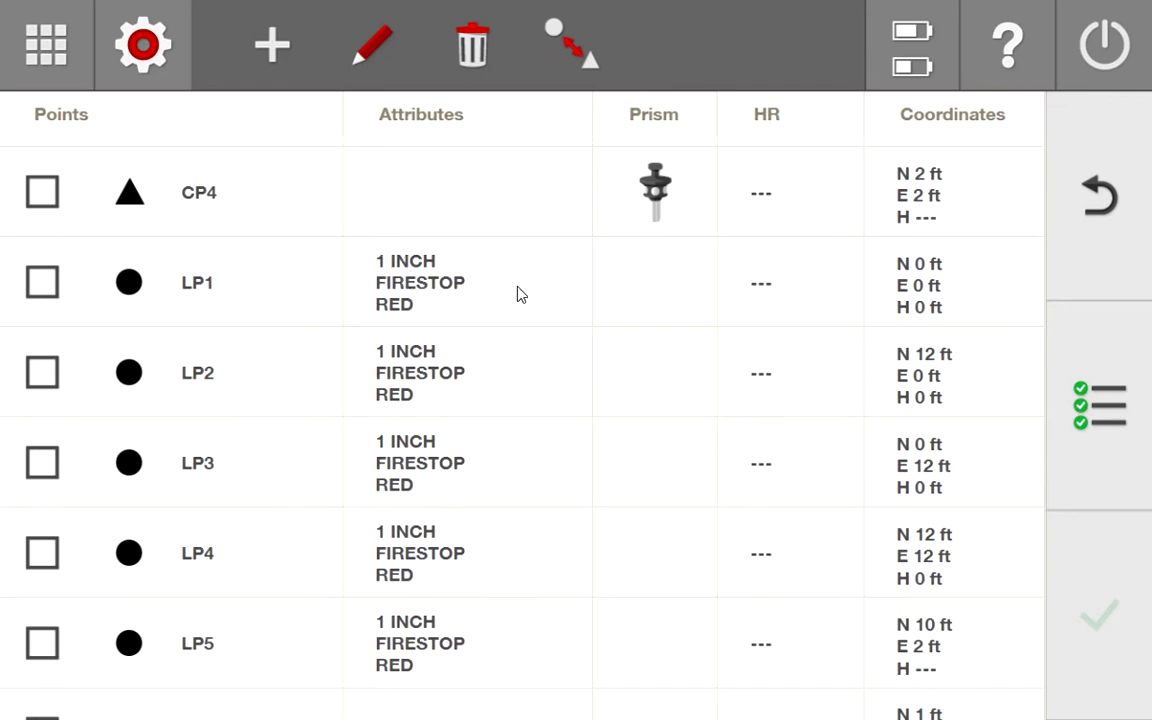
scroll(496, 300, down, 4)
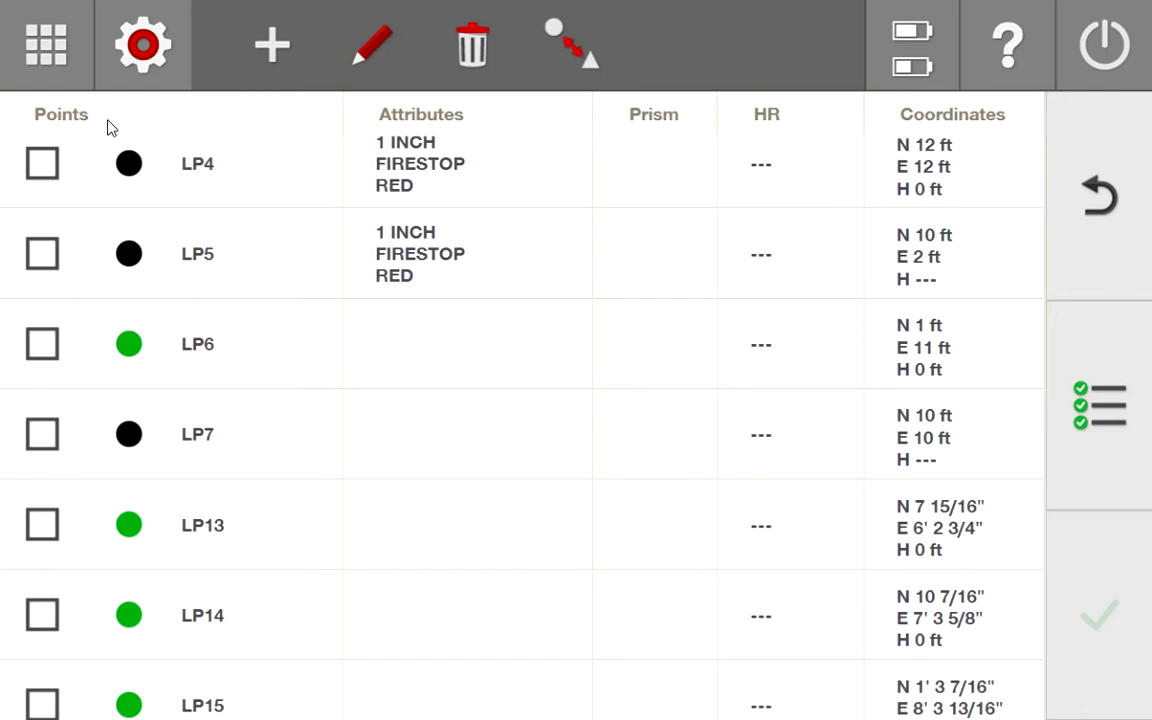
- Leave the point list and open the job list of the current project
click(48, 48)
click(108, 190)
click(1120, 562)
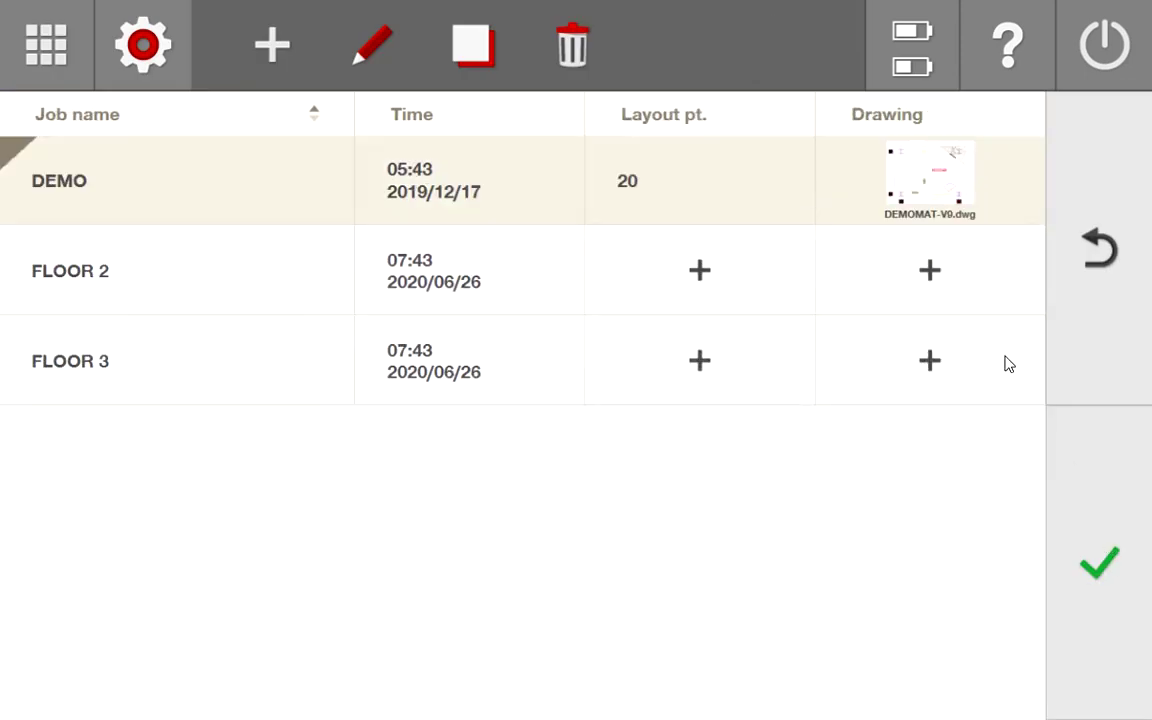
- Start an export of all points of the DEMO job, including control, layout, measured and station points
click(666, 178)
click(686, 316)
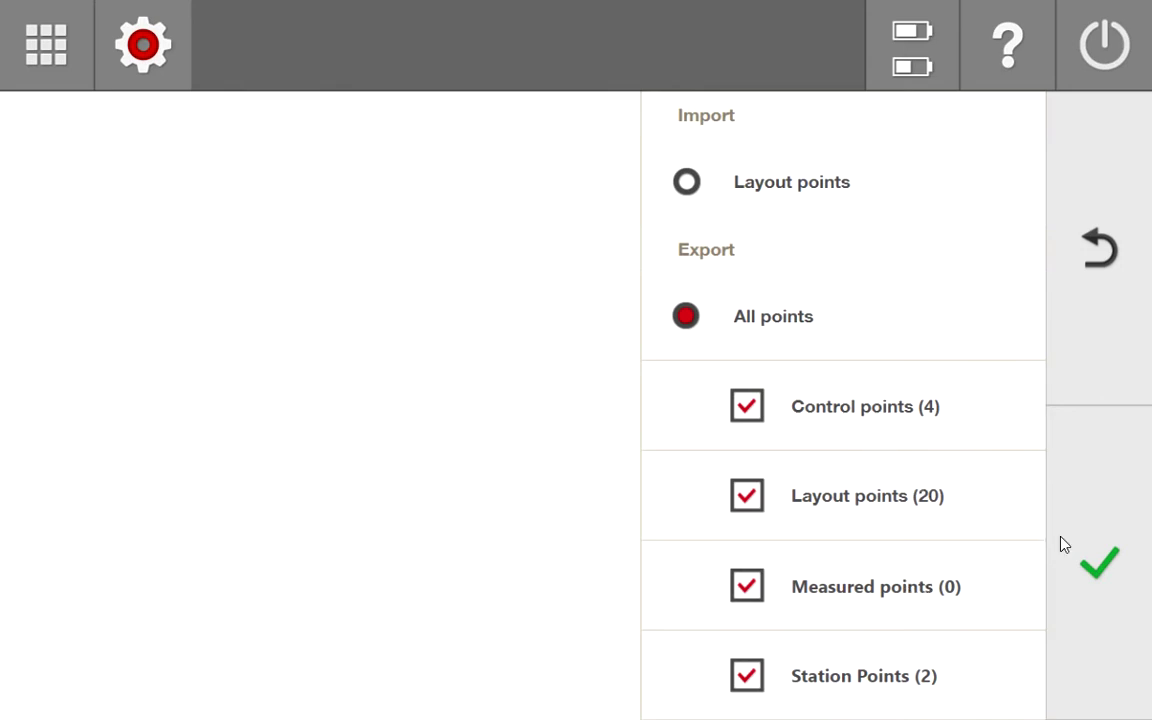
click(1100, 566)
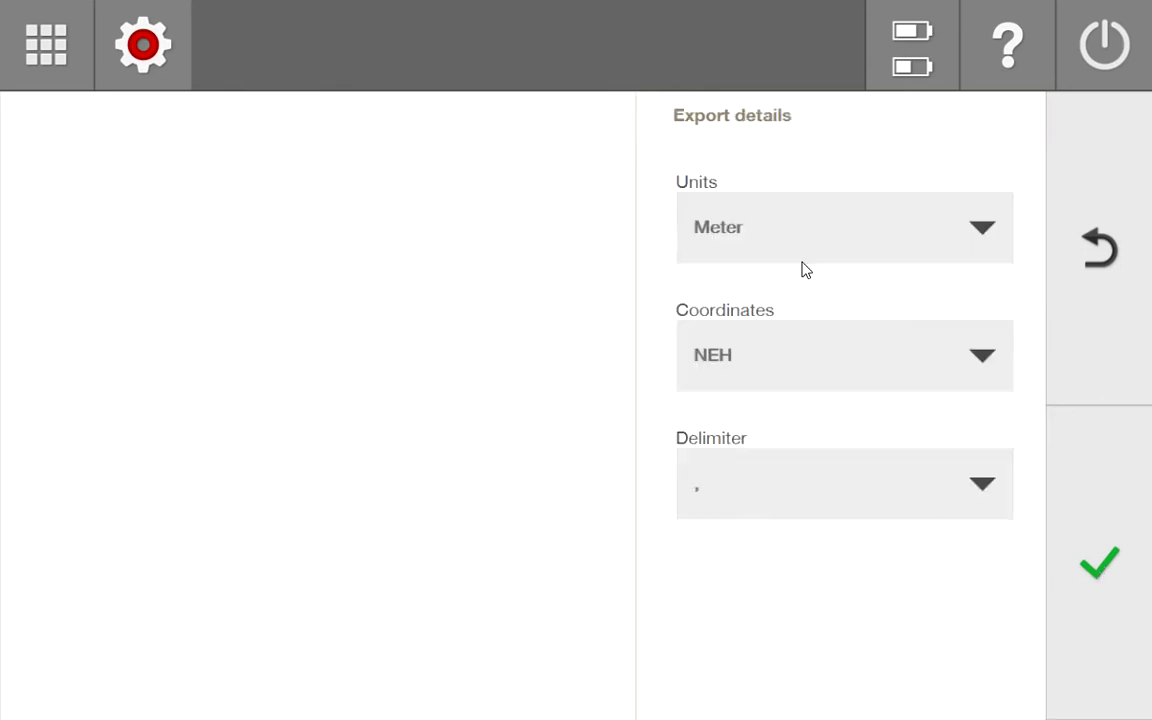
- Set the export units to Int Feet, keeping NEH coordinates and the comma delimiter
click(787, 224)
scroll(1008, 368, down, 3)
click(753, 447)
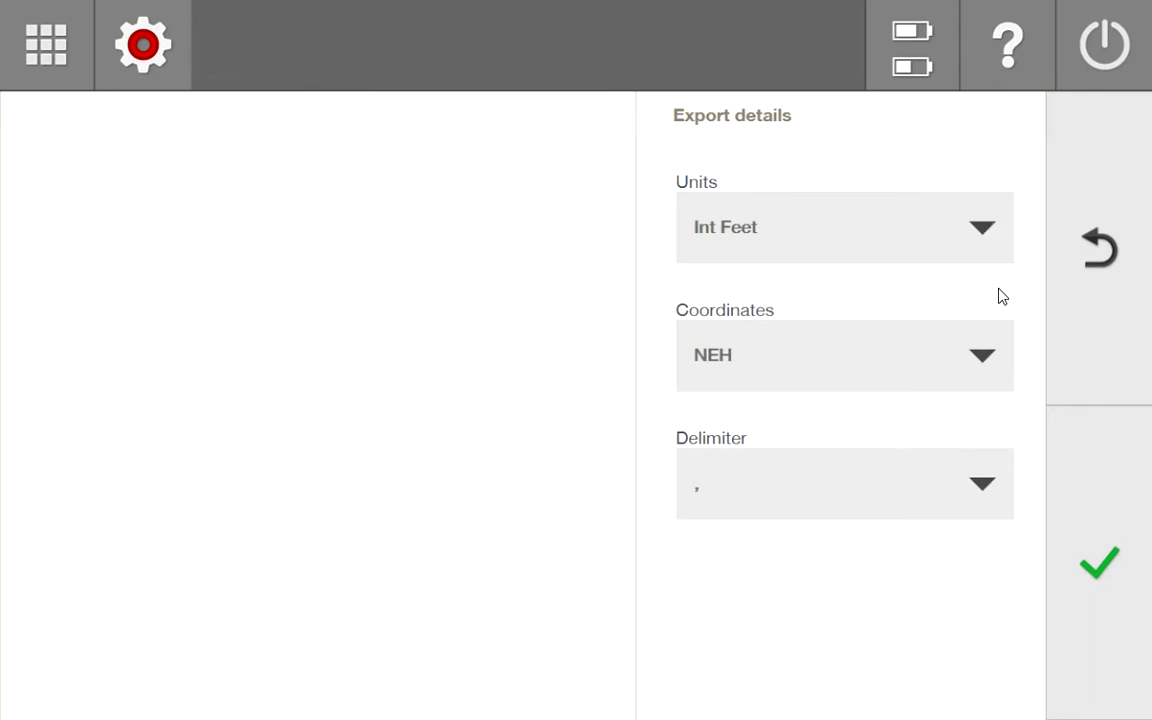
click(1100, 573)
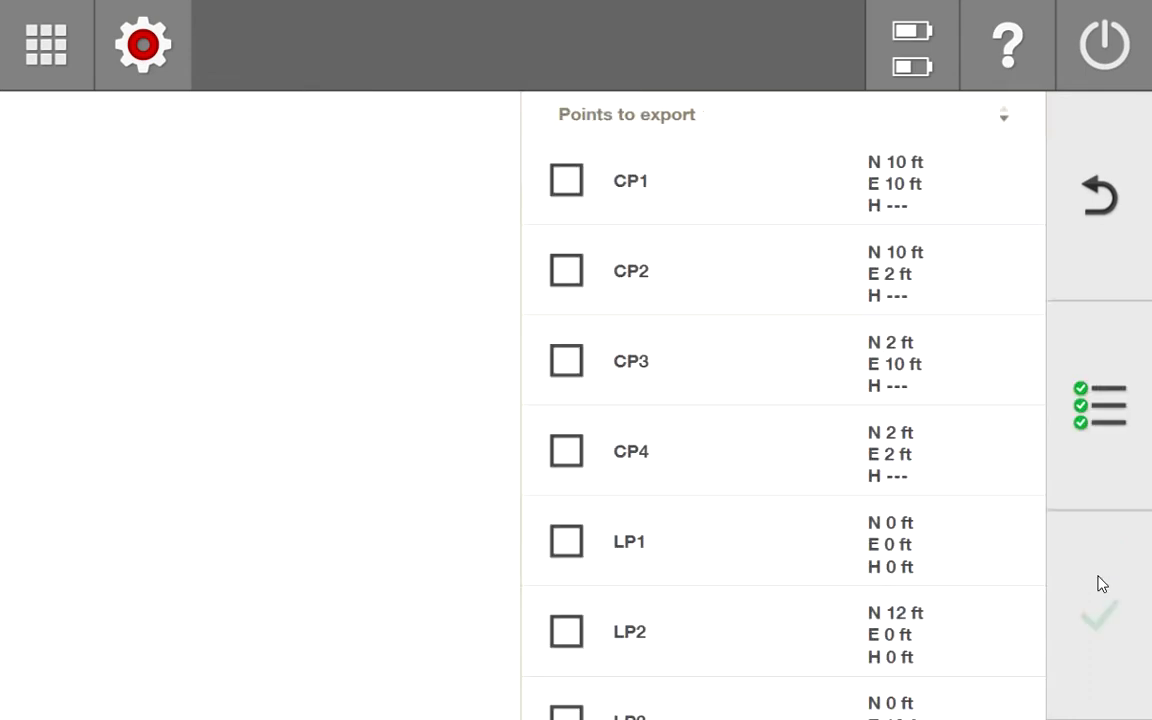
- Mark all points for export and save them to the USB drive
click(1104, 393)
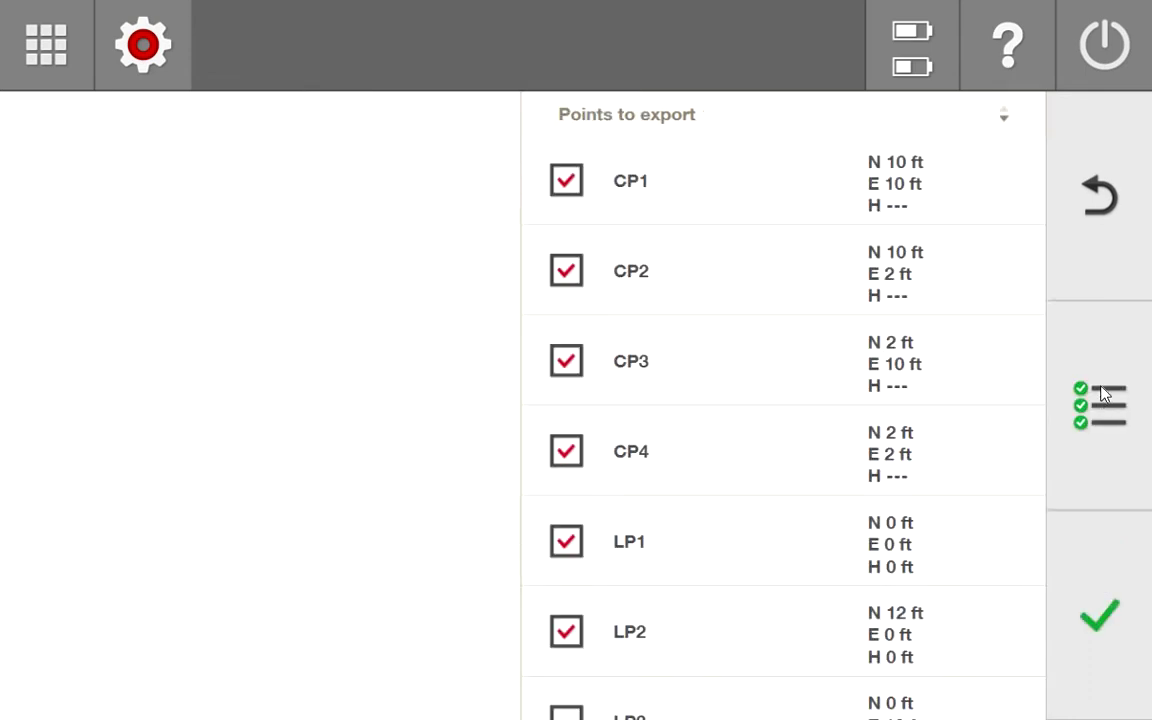
click(1104, 627)
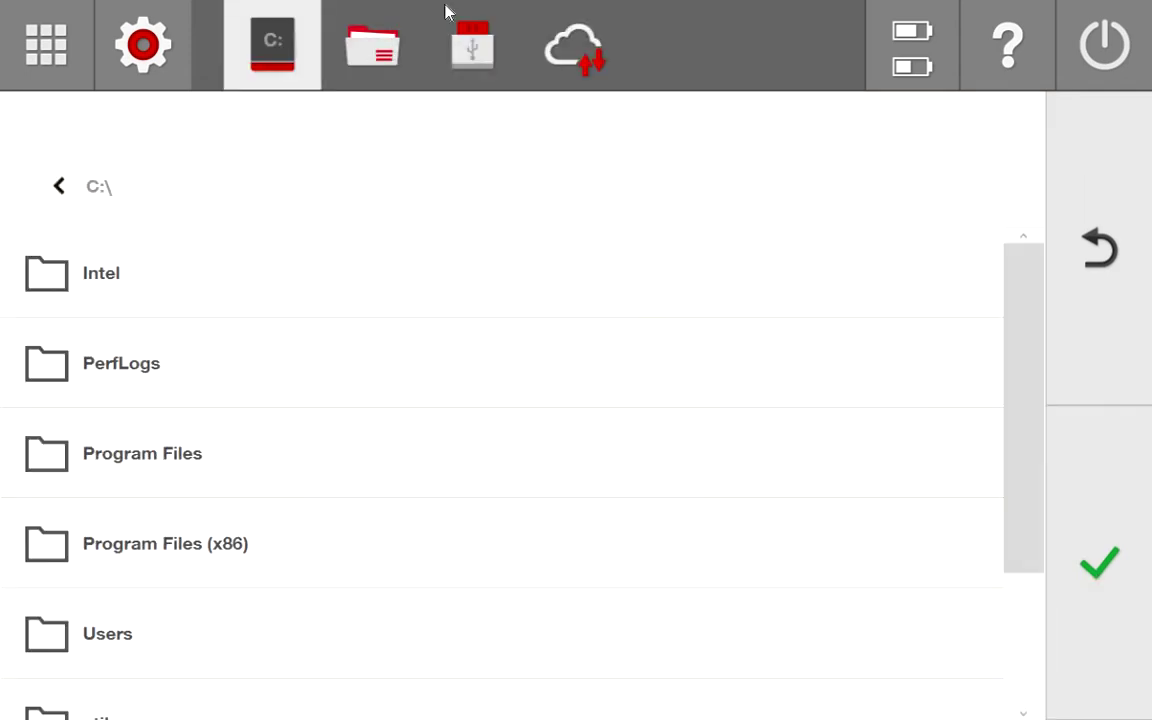
click(490, 63)
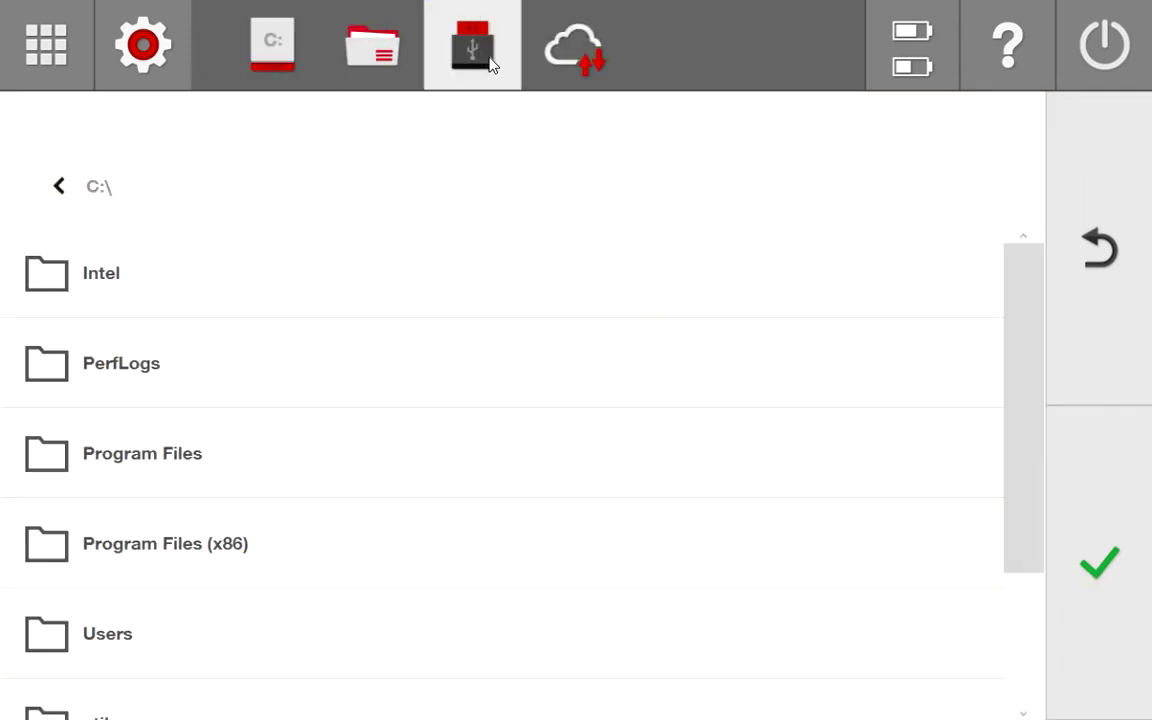
click(1118, 565)
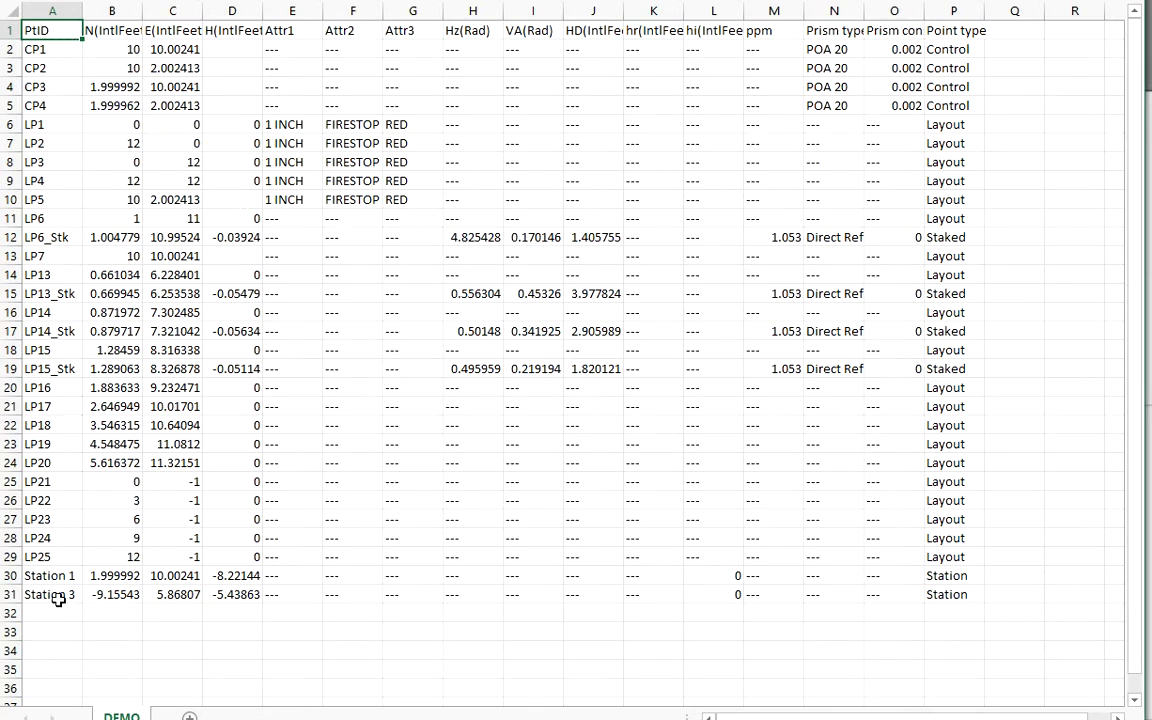
- In the exported DEMO spreadsheet, compare the coordinates of layout points LP6, LP13, LP14 and LP15 with their staked counterparts
click(55, 218)
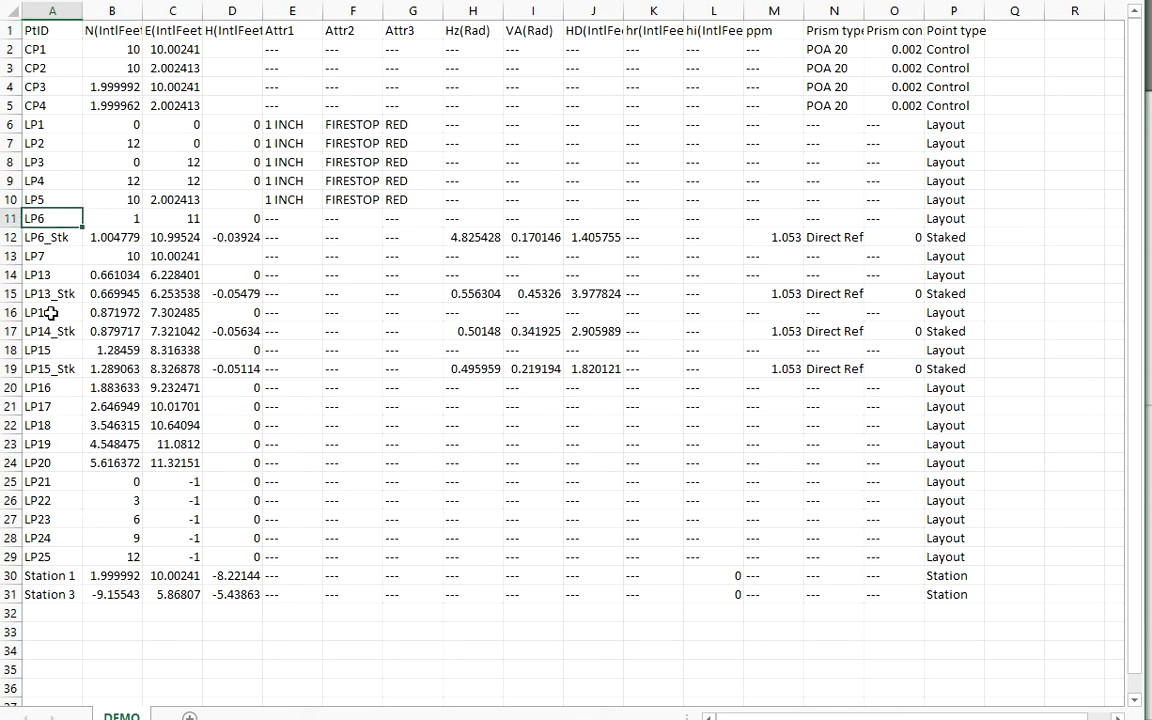
click(45, 237)
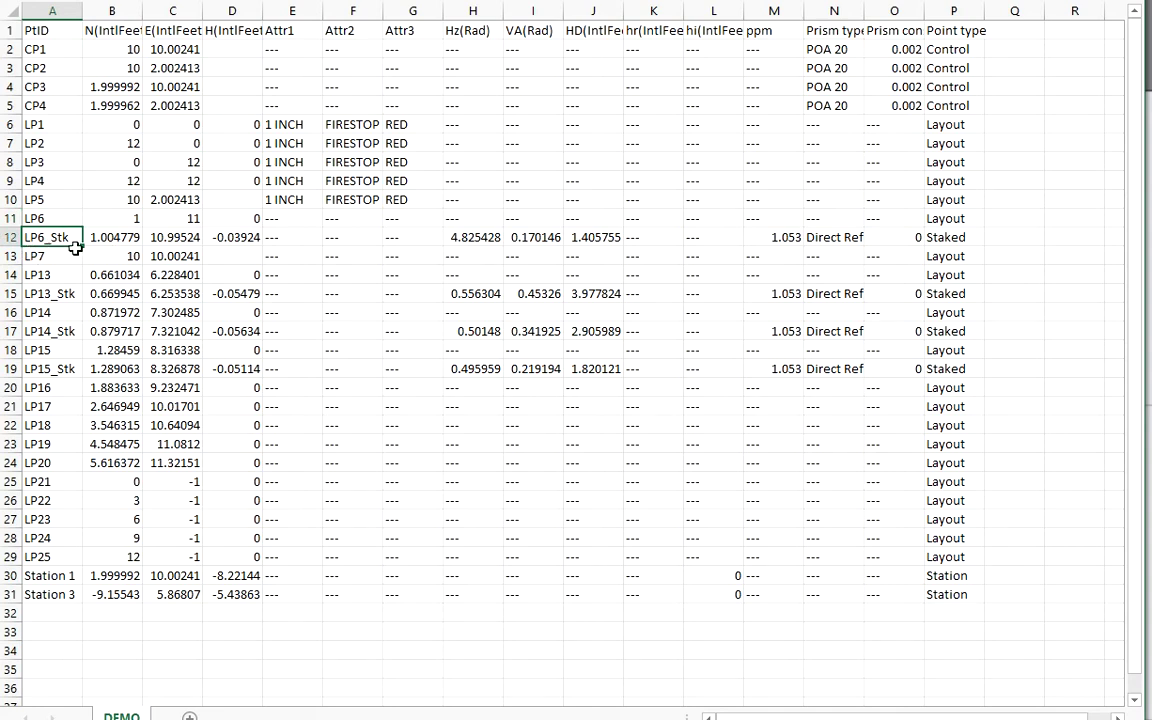
drag(108, 237, 173, 241)
click(36, 312)
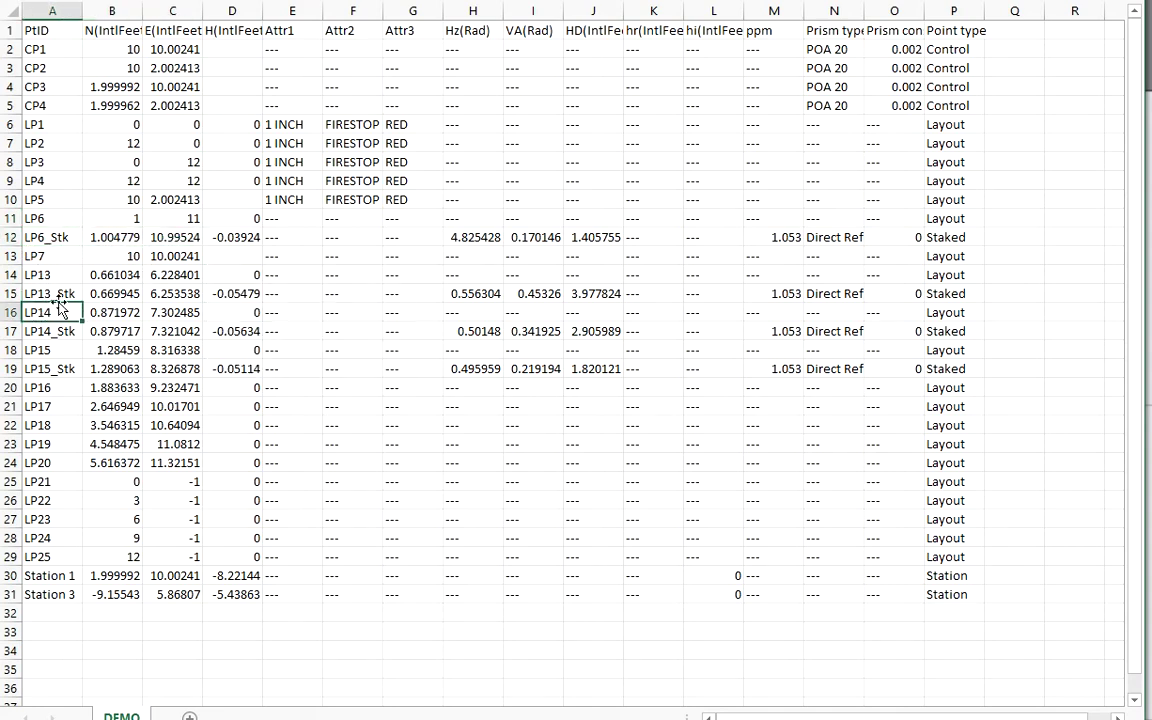
drag(108, 274, 168, 293)
click(220, 51)
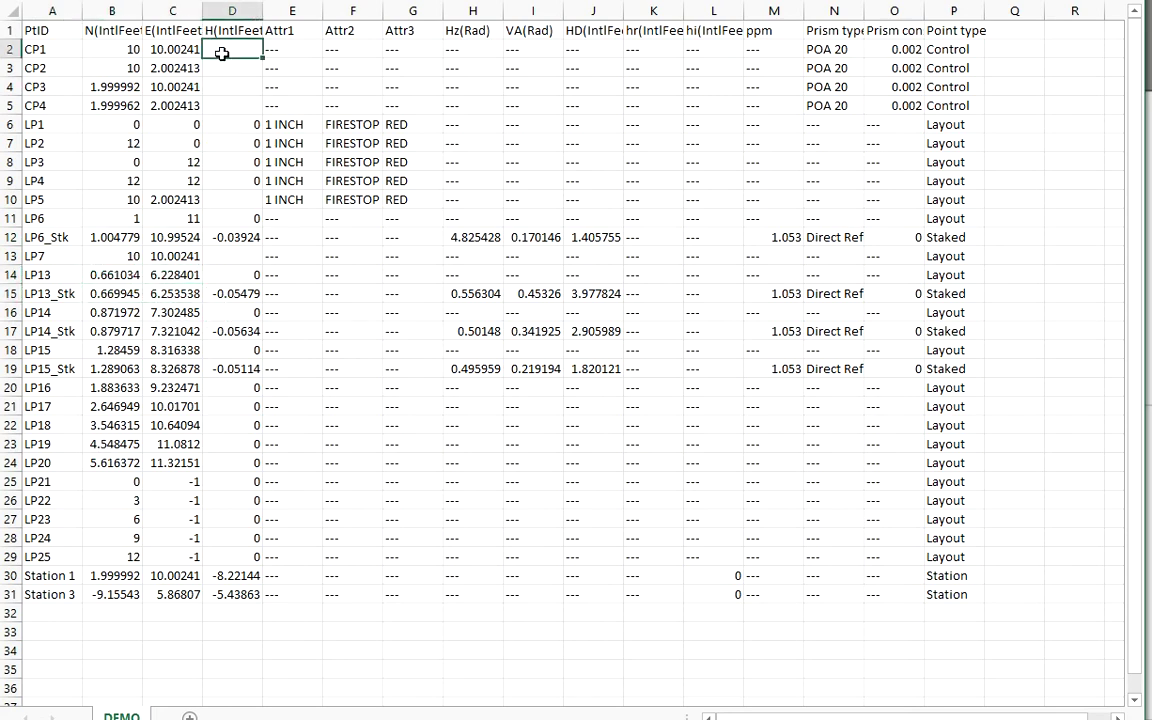
click(120, 36)
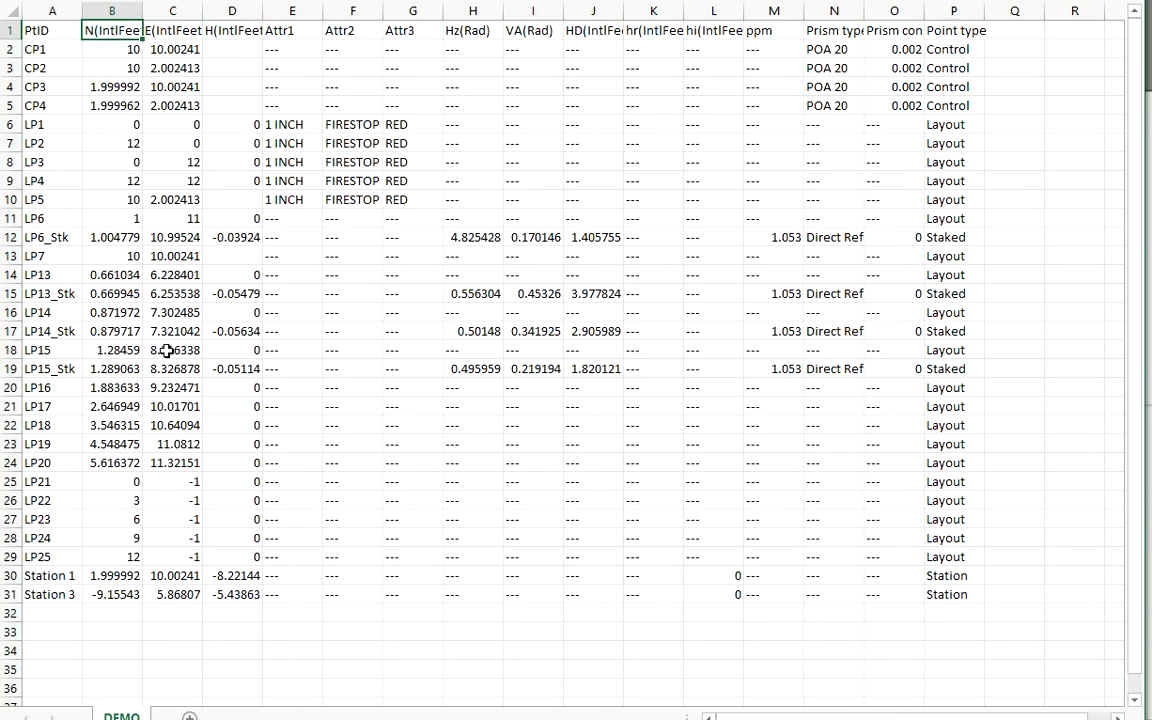
click(52, 352)
click(55, 293)
click(61, 331)
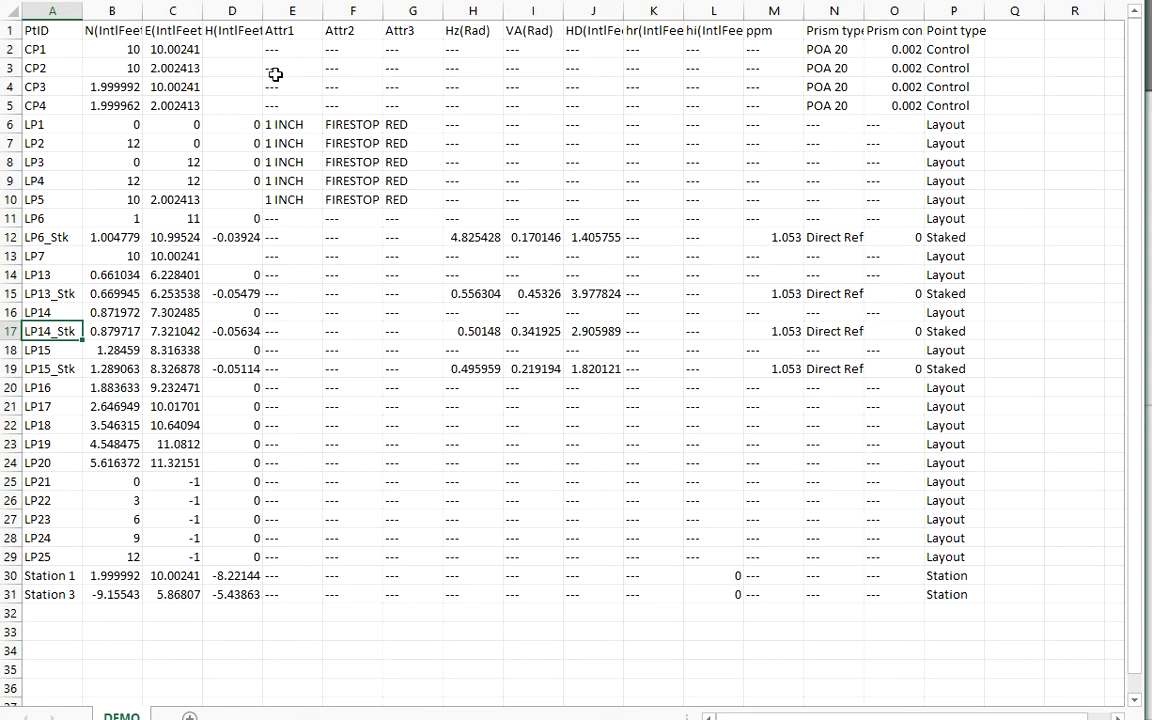
- Examine the attributes of LP1 to LP5 and the angle, horizontal distance and ppm values of the staked points
drag(298, 124, 425, 204)
click(452, 31)
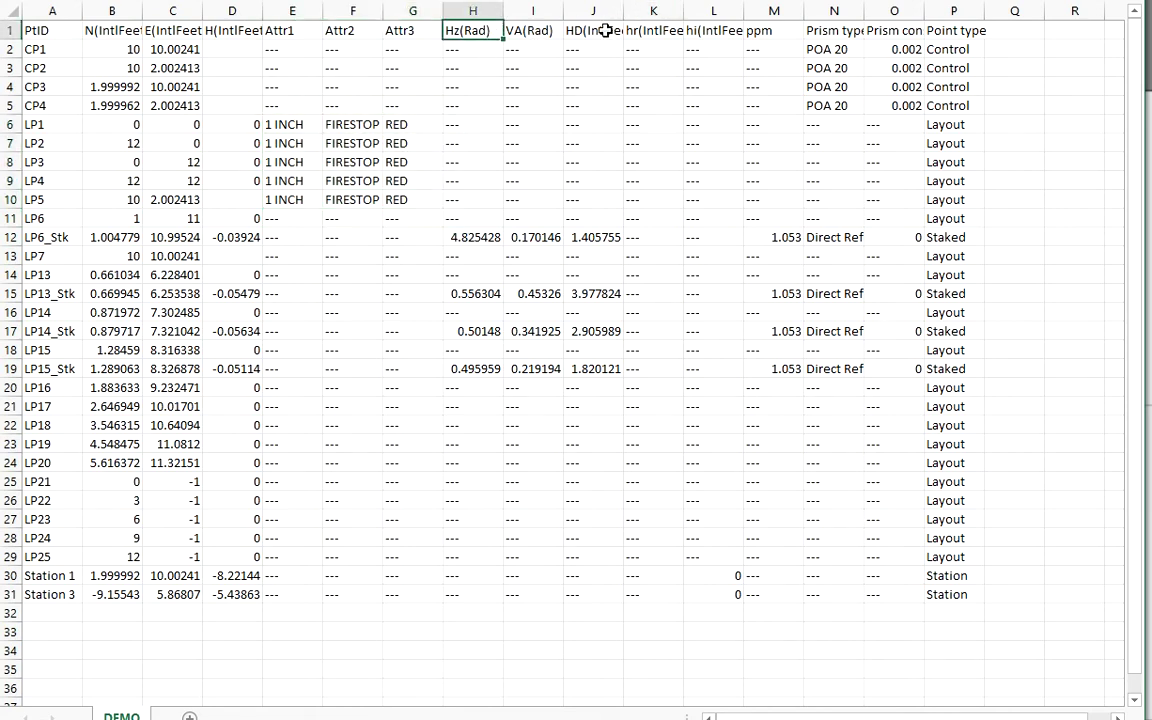
click(597, 297)
click(597, 237)
click(592, 332)
drag(545, 368, 615, 410)
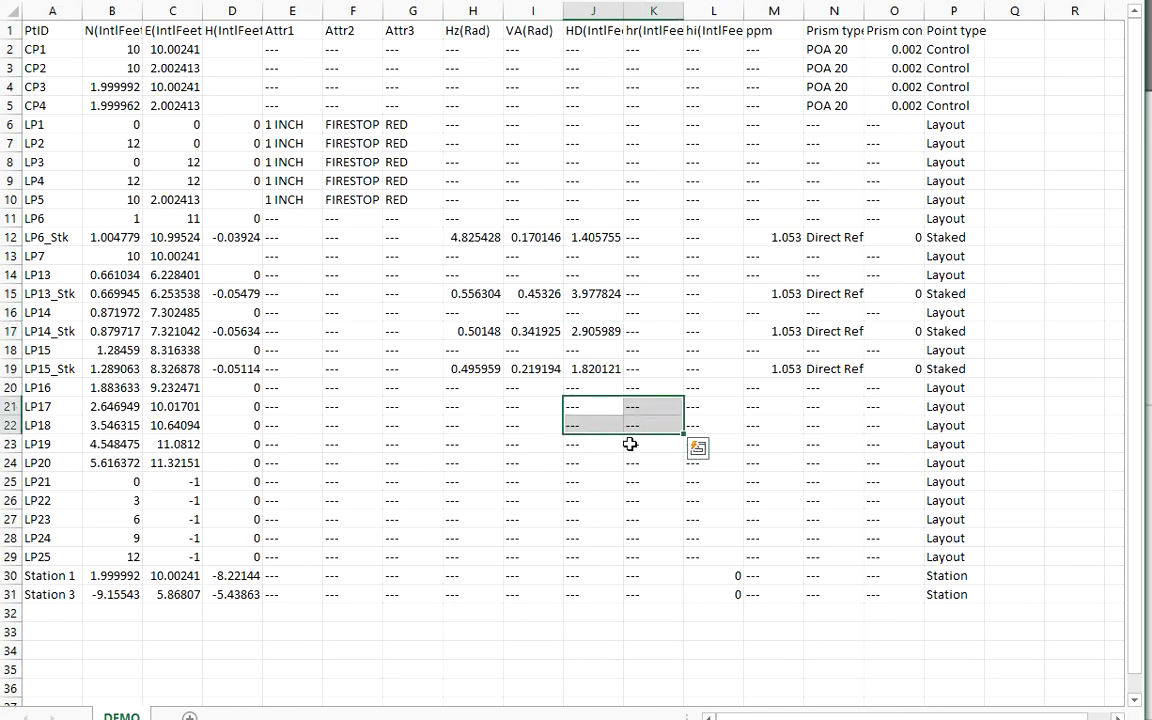
click(603, 372)
click(771, 368)
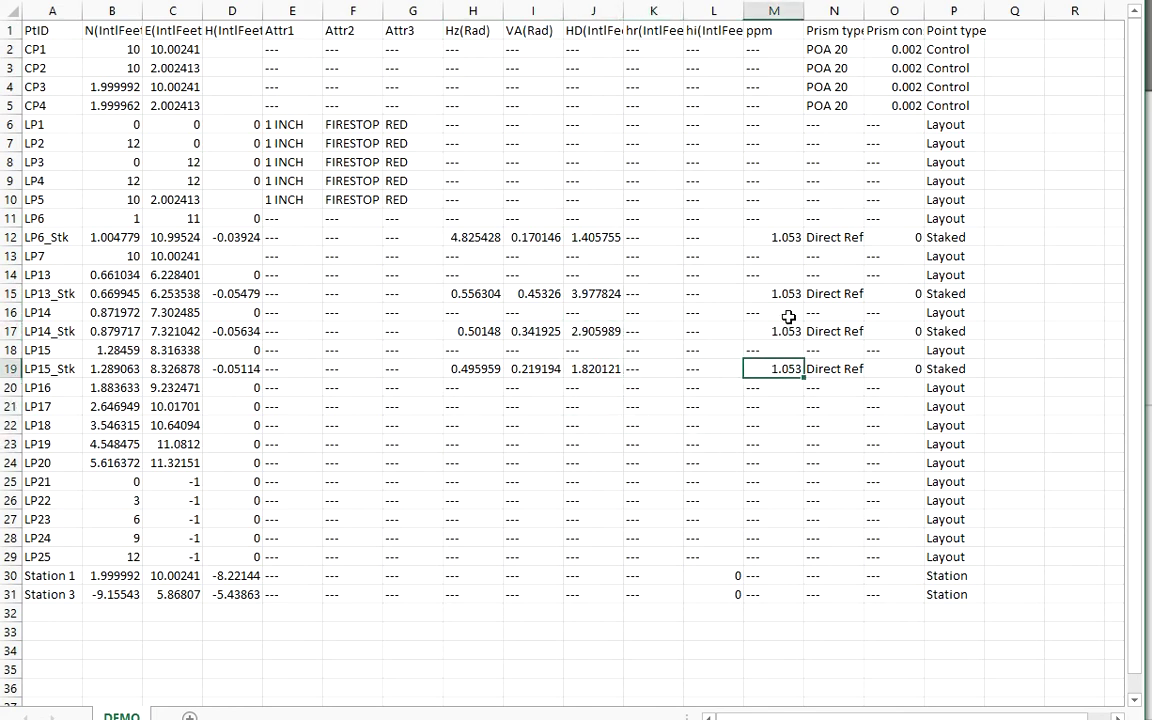
click(786, 331)
click(788, 293)
click(788, 238)
- Widen the Prism type column and review the prism types and the point types in the export
drag(864, 10, 915, 10)
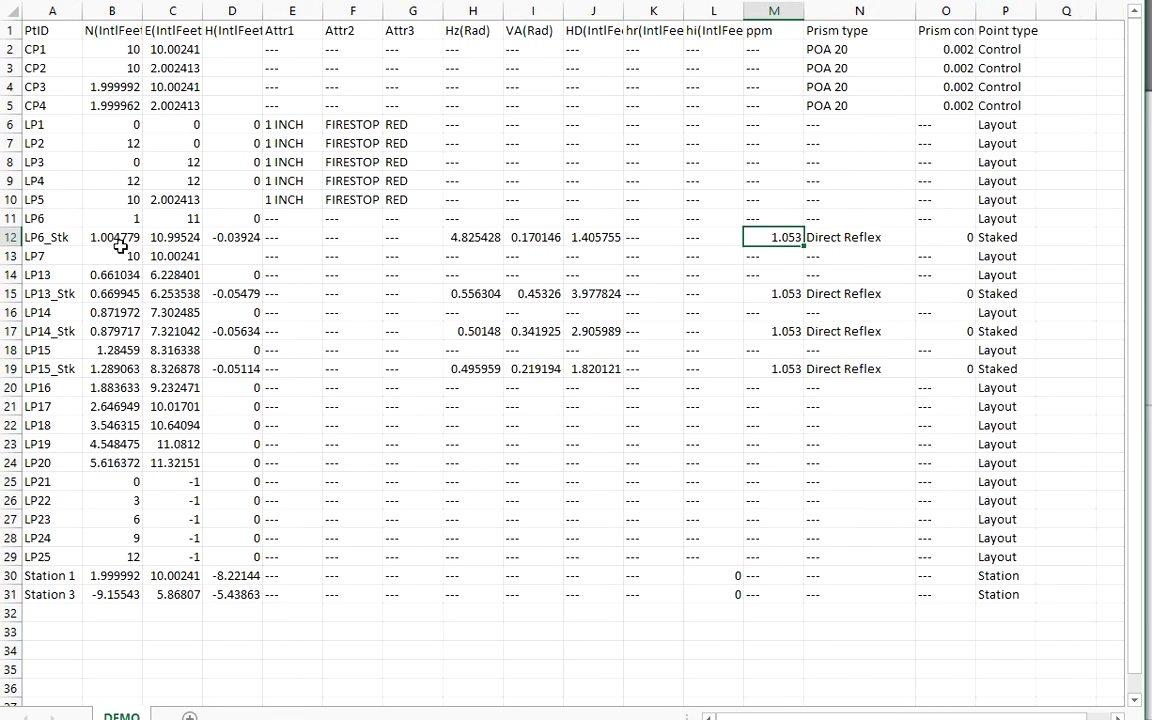
click(872, 239)
click(866, 291)
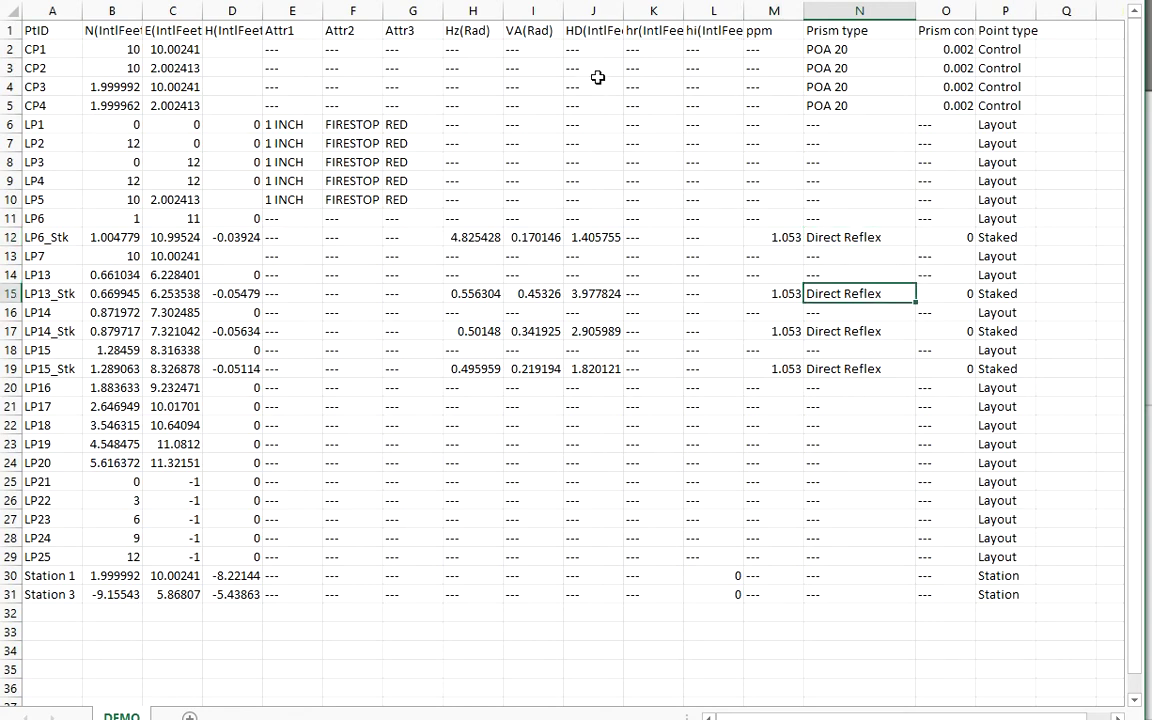
click(857, 55)
drag(858, 58, 847, 105)
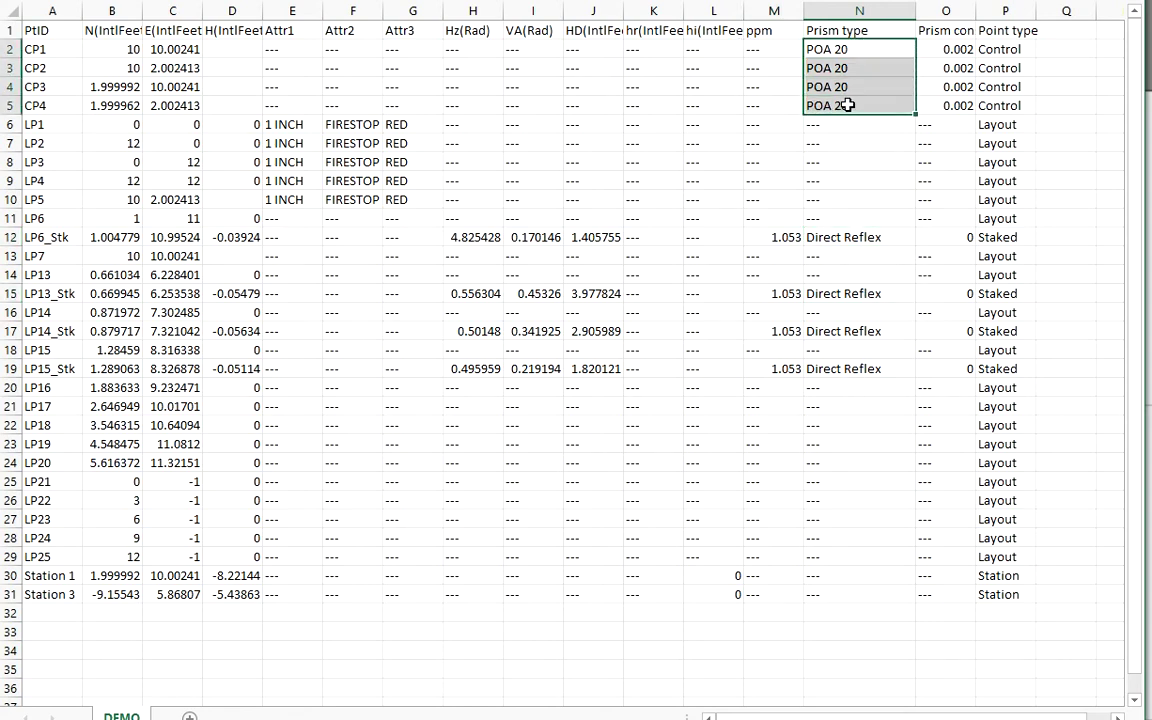
drag(995, 49, 998, 592)
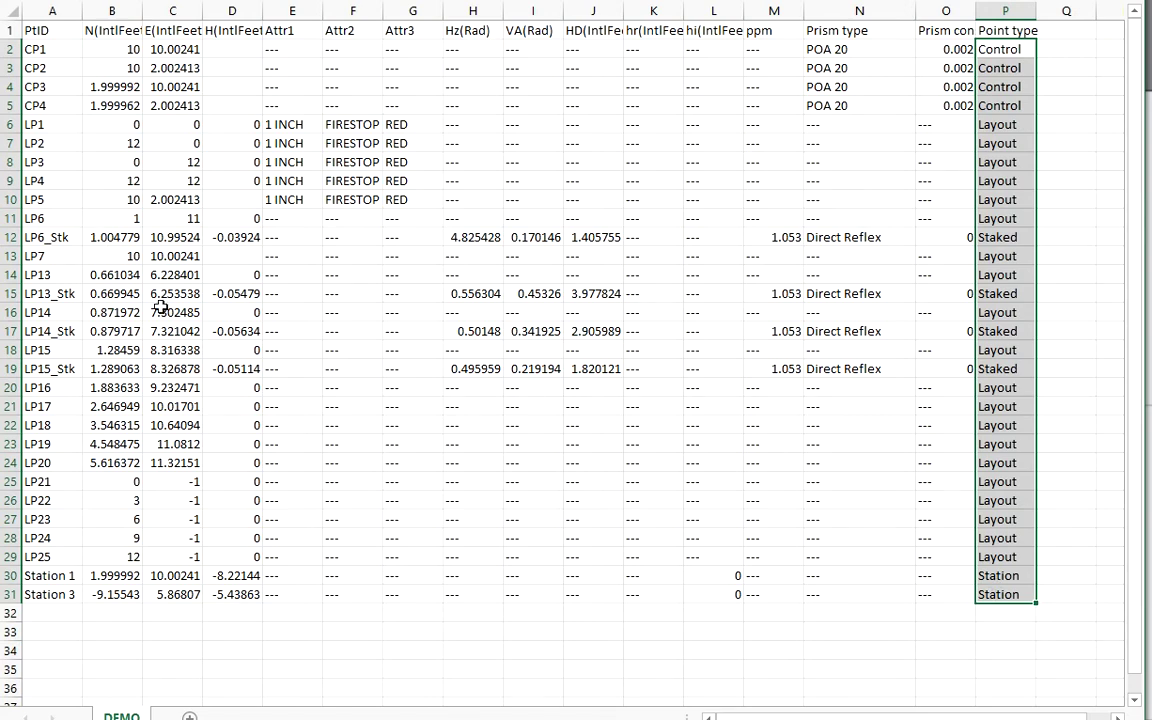
click(270, 641)
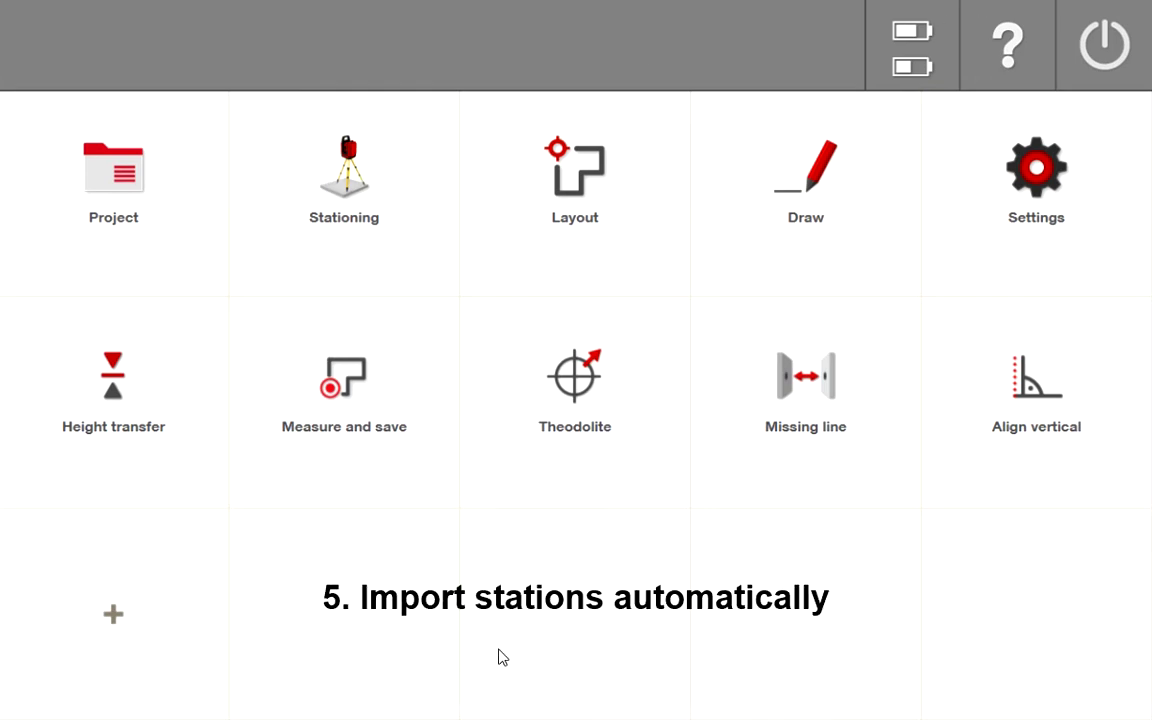
- In the Hilti controller software, look over the available stationing methods and return to the home screen
click(347, 218)
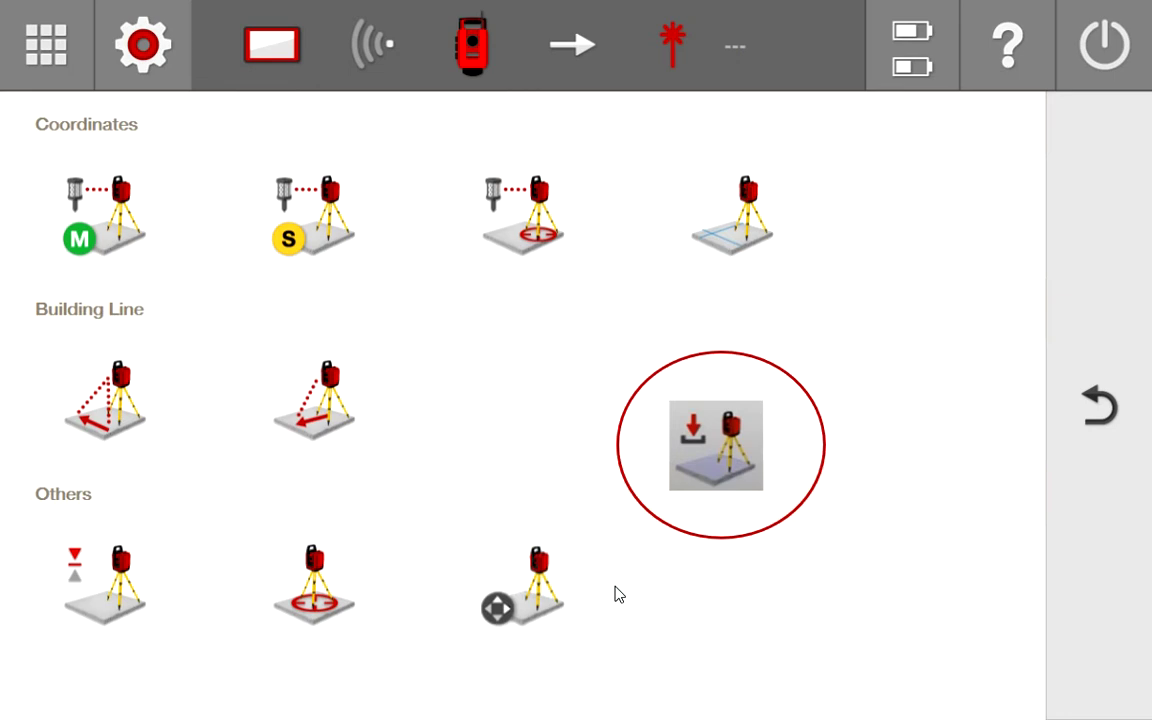
click(40, 55)
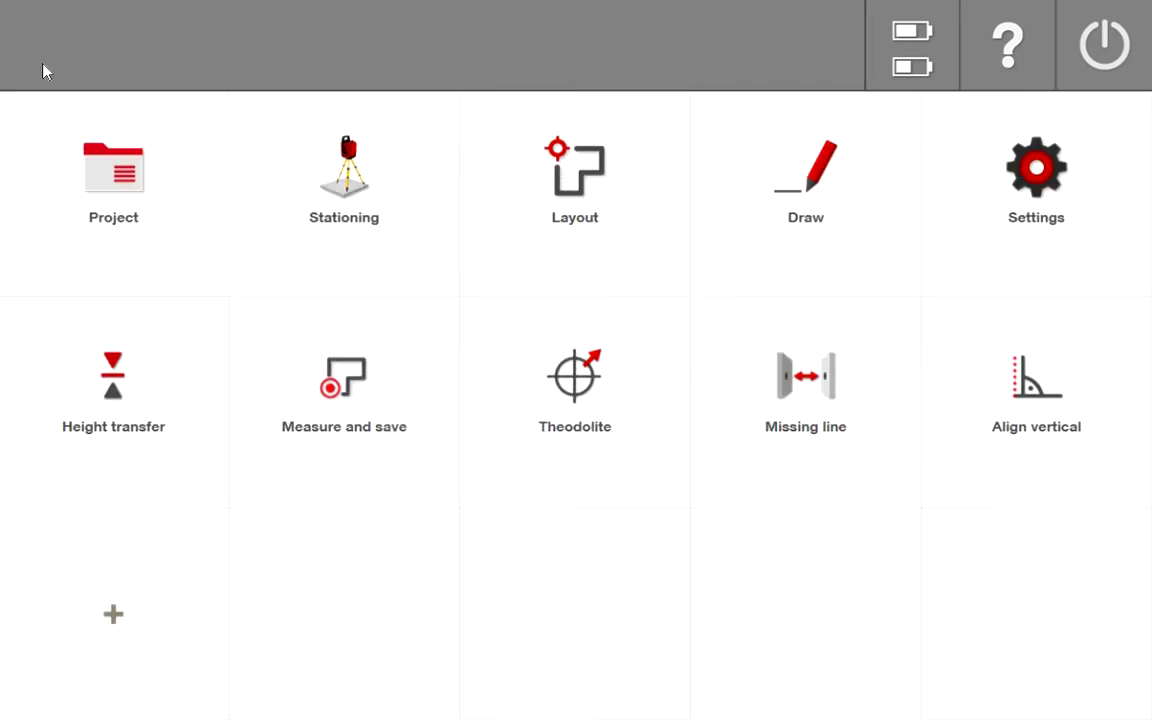
- Confirm DEMO as the active project and job, and open its layout view
click(115, 166)
click(1100, 560)
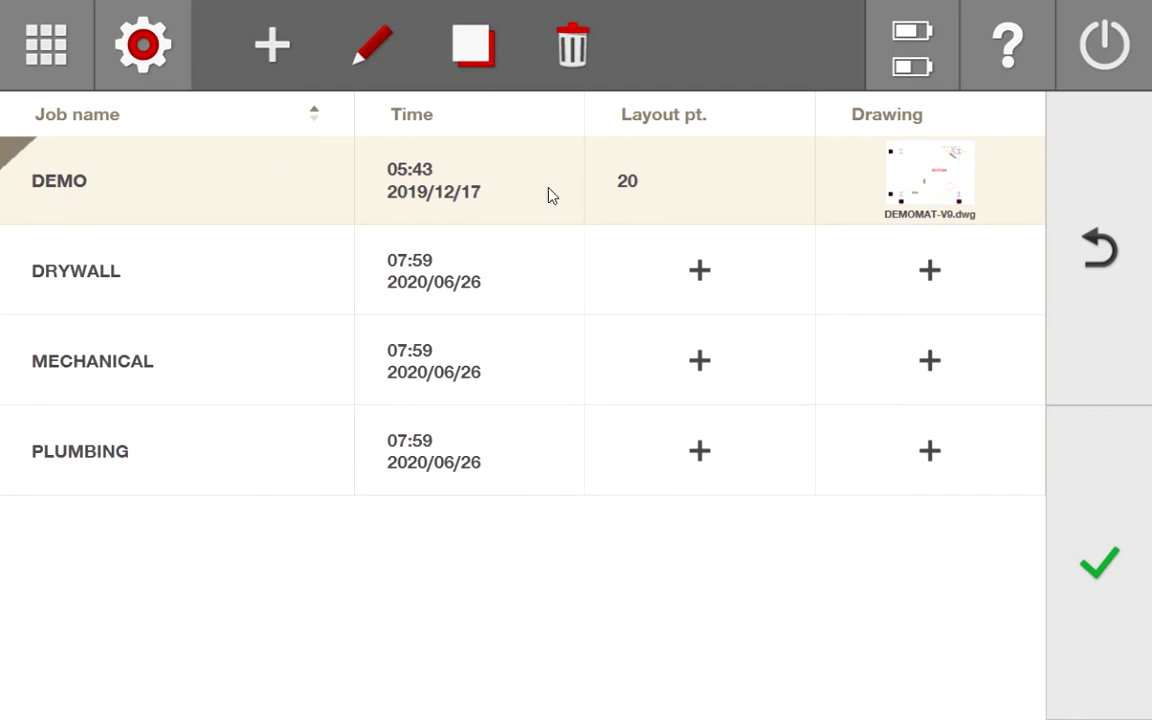
click(1124, 589)
click(516, 152)
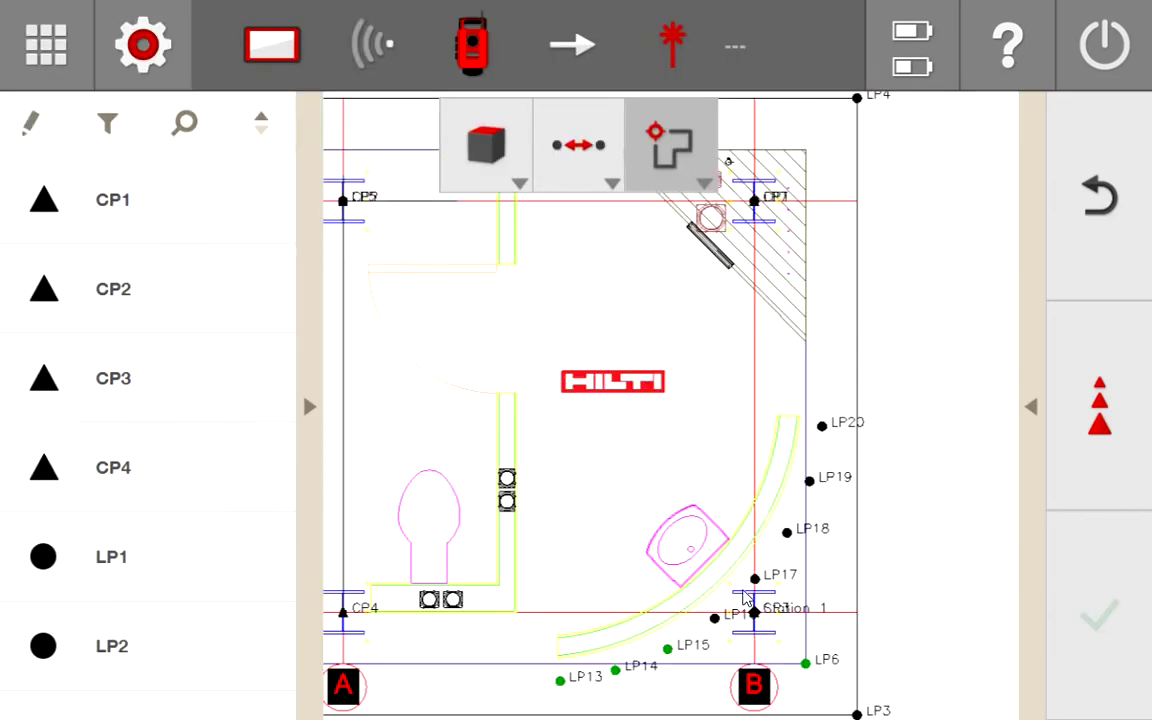
- Make DRYWALL the active job of the DEMO project and open its layout with the last active station
click(72, 60)
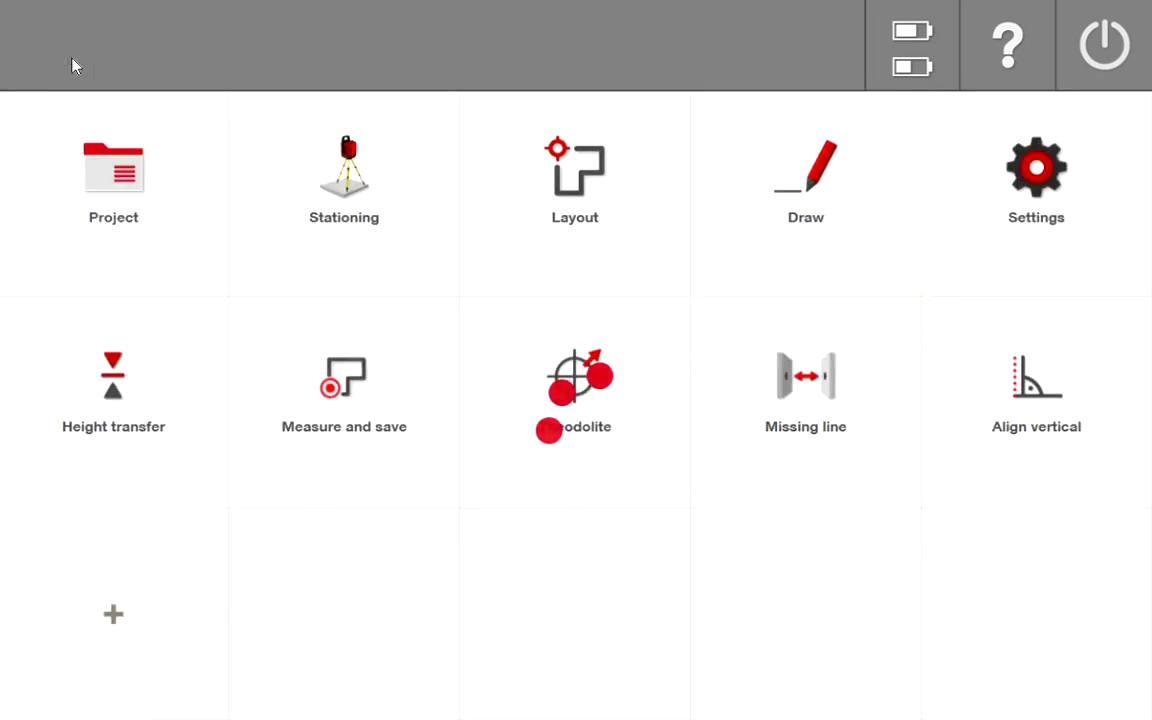
click(108, 192)
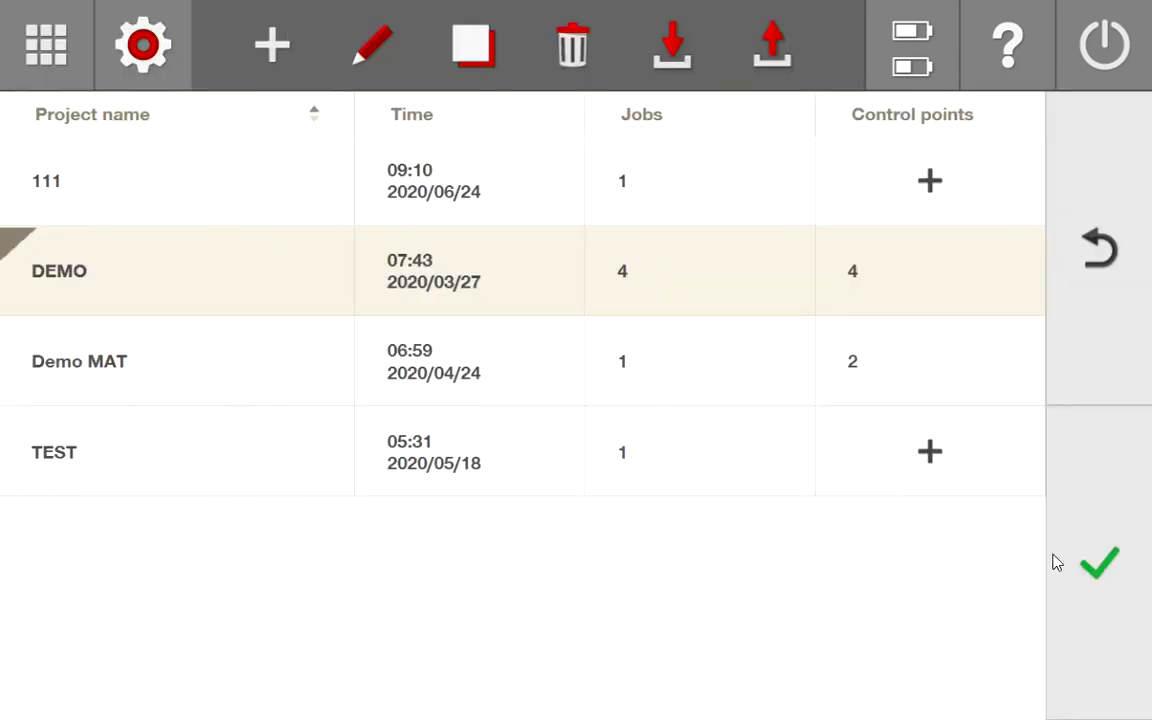
click(1105, 567)
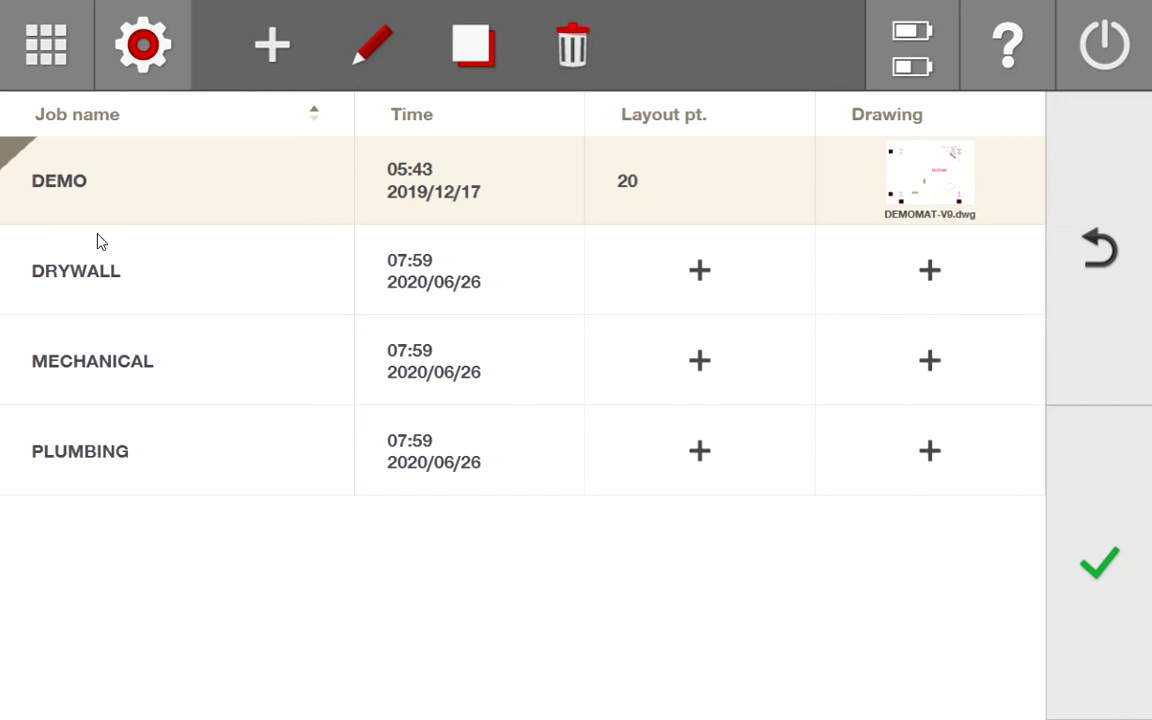
click(97, 285)
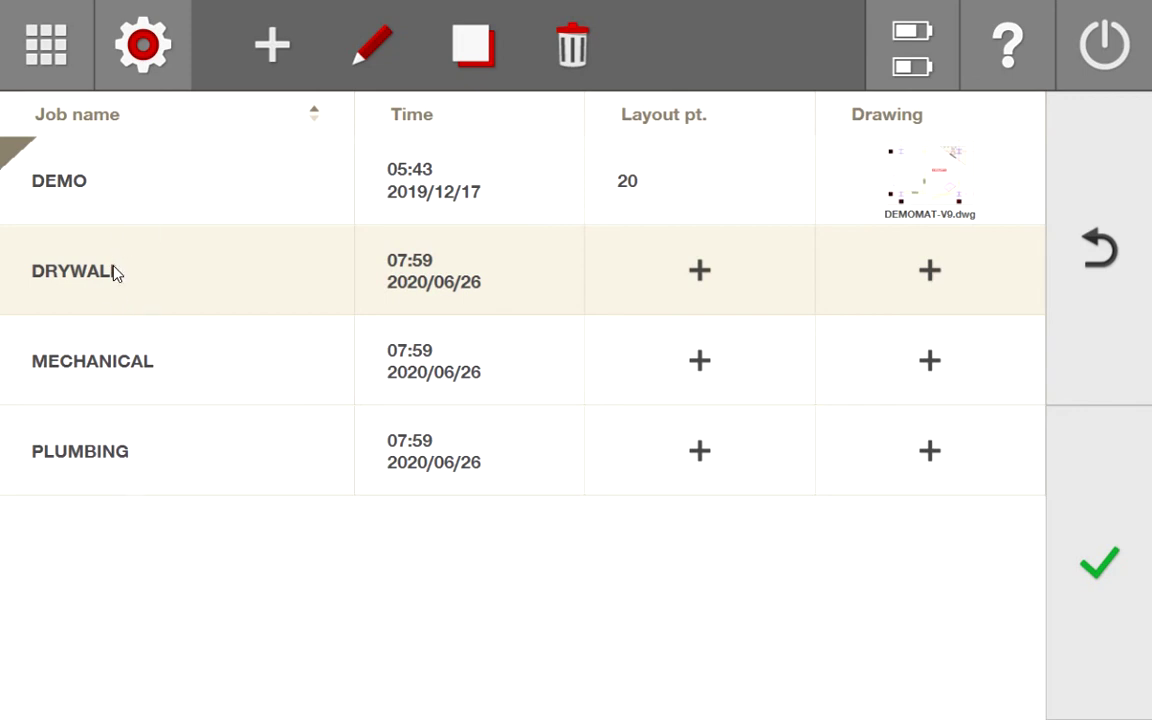
click(1108, 576)
click(586, 195)
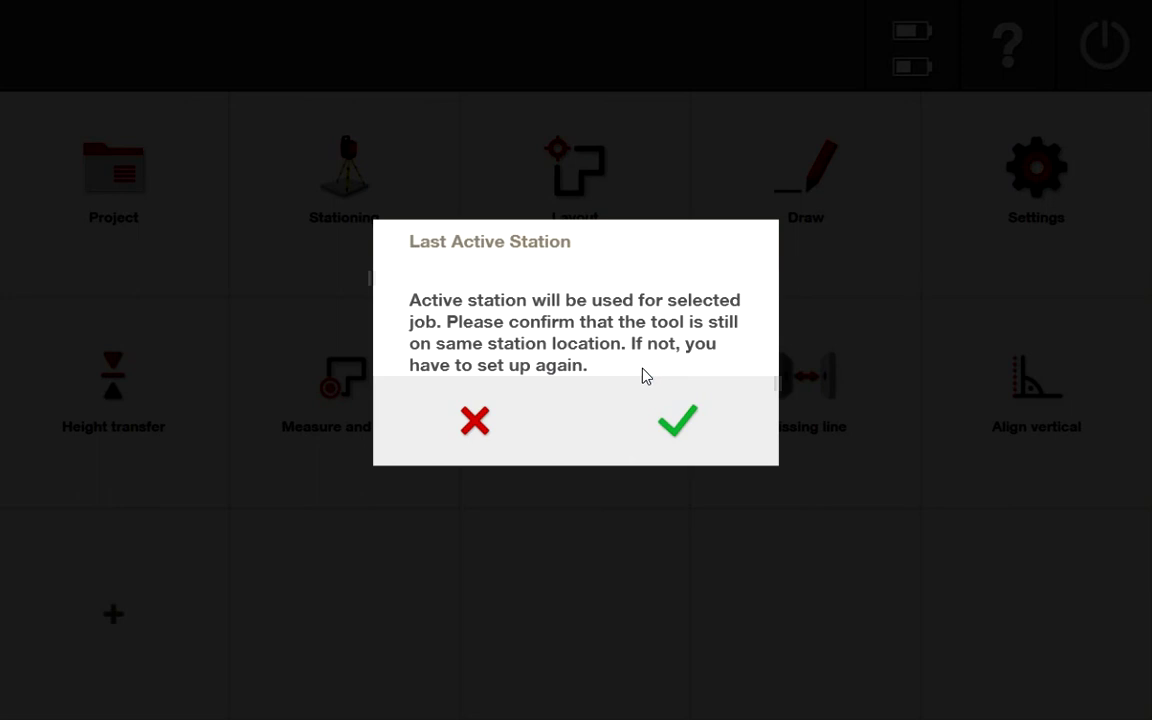
click(665, 425)
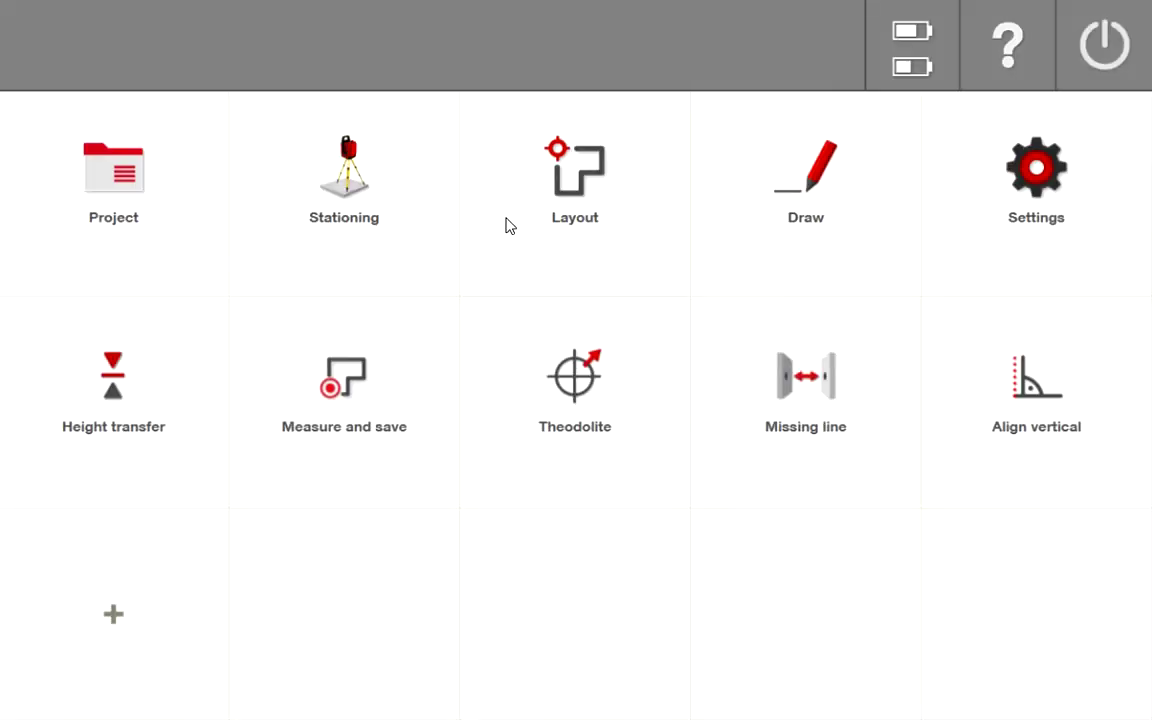
click(508, 226)
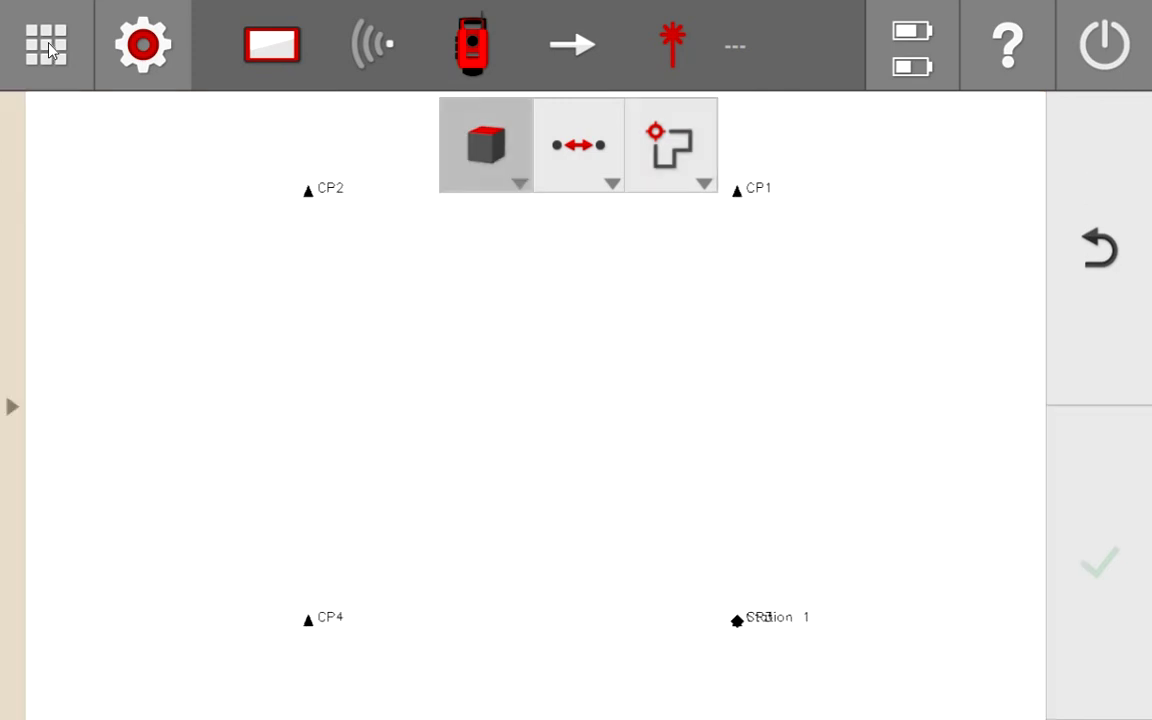
- Switch the DEMO project to the MECHANICAL job and open its layout, confirming reuse of the last active station
click(48, 44)
click(141, 165)
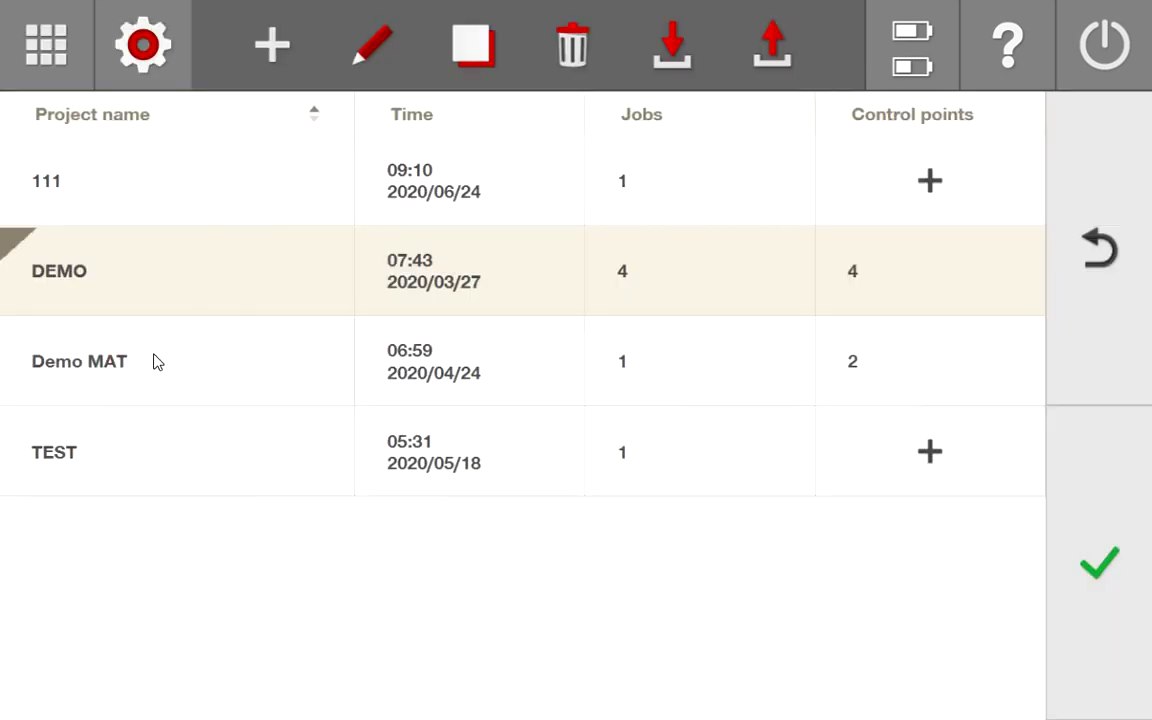
click(1100, 565)
click(57, 345)
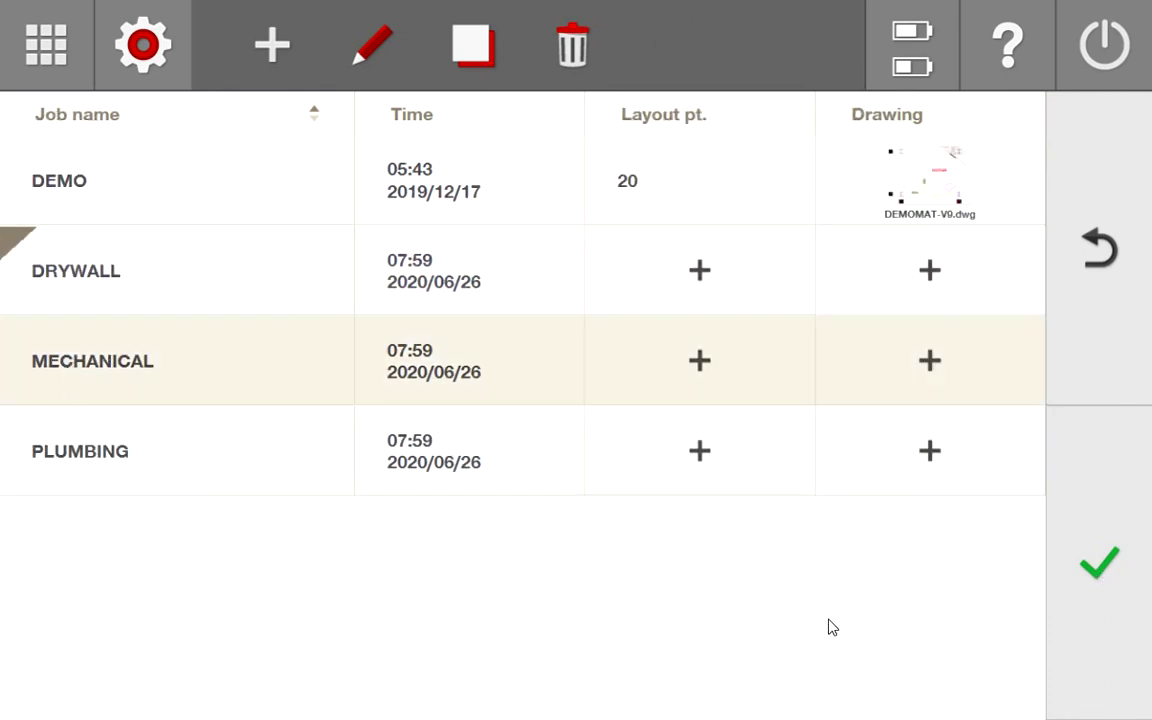
click(1120, 568)
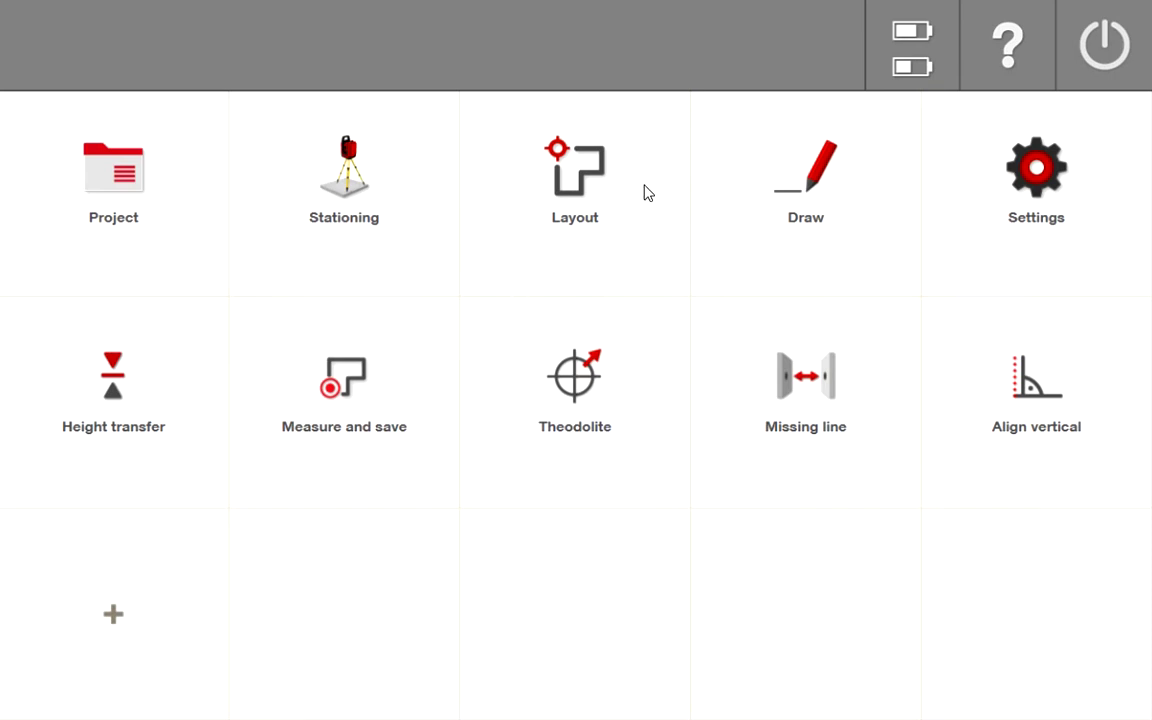
click(594, 188)
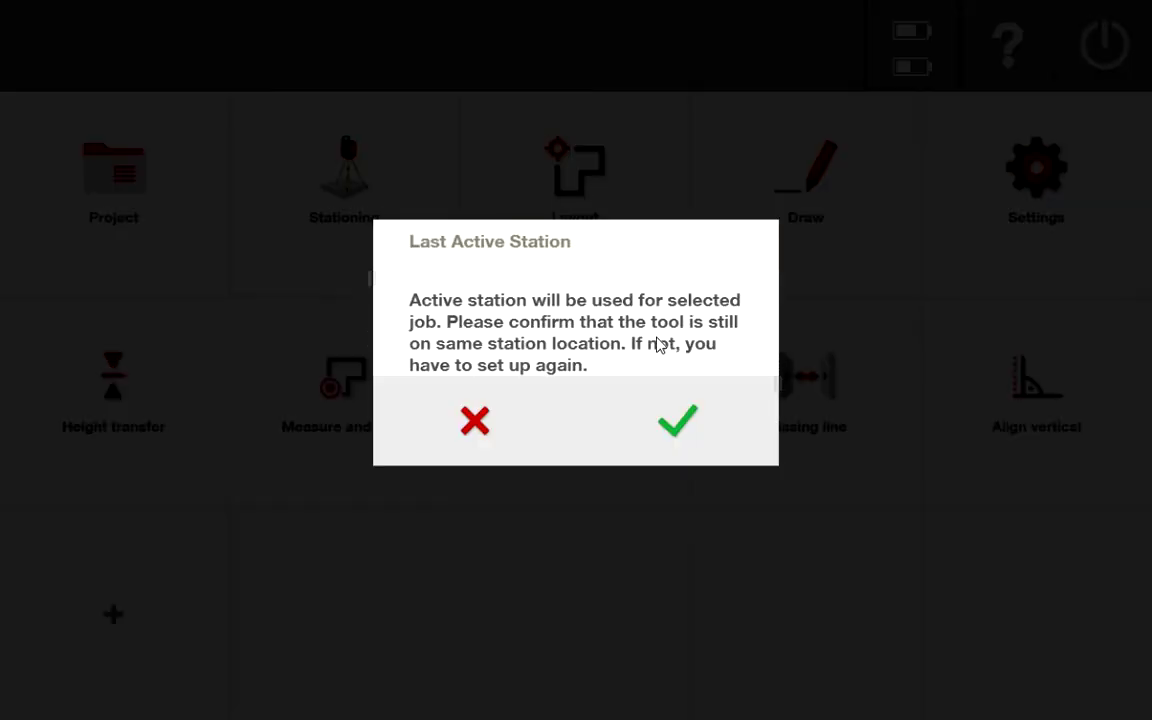
click(680, 426)
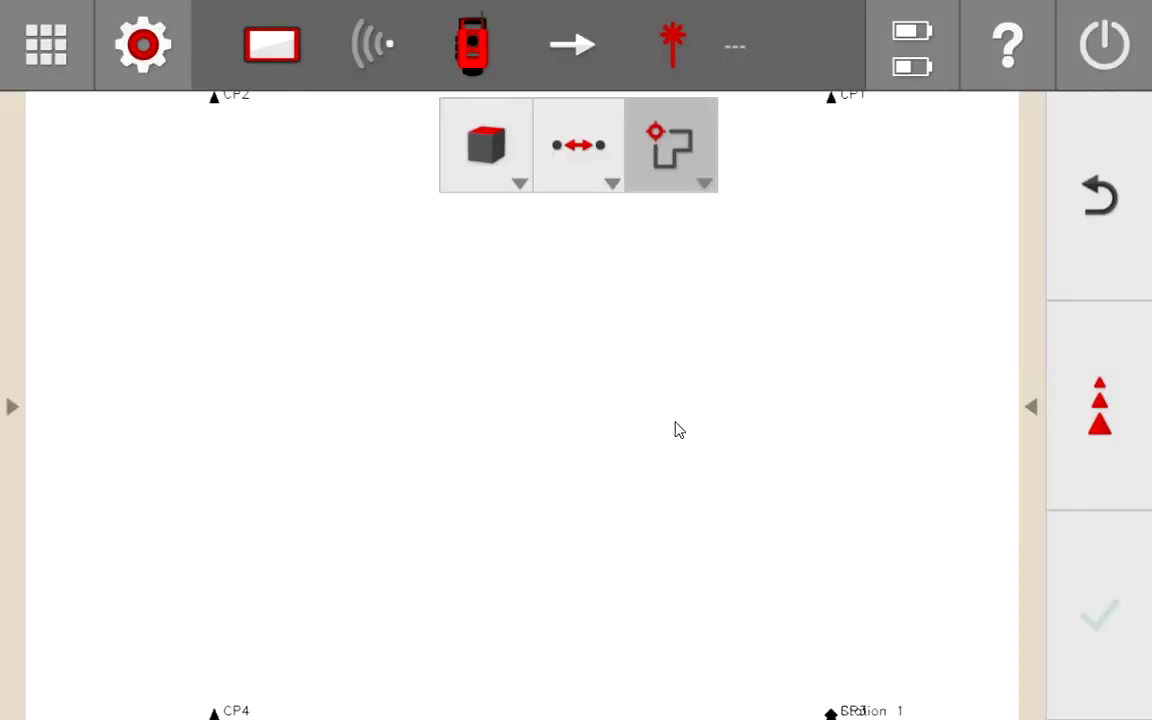
- Leave the layout and reopen the job list of the DEMO project
click(20, 62)
click(97, 158)
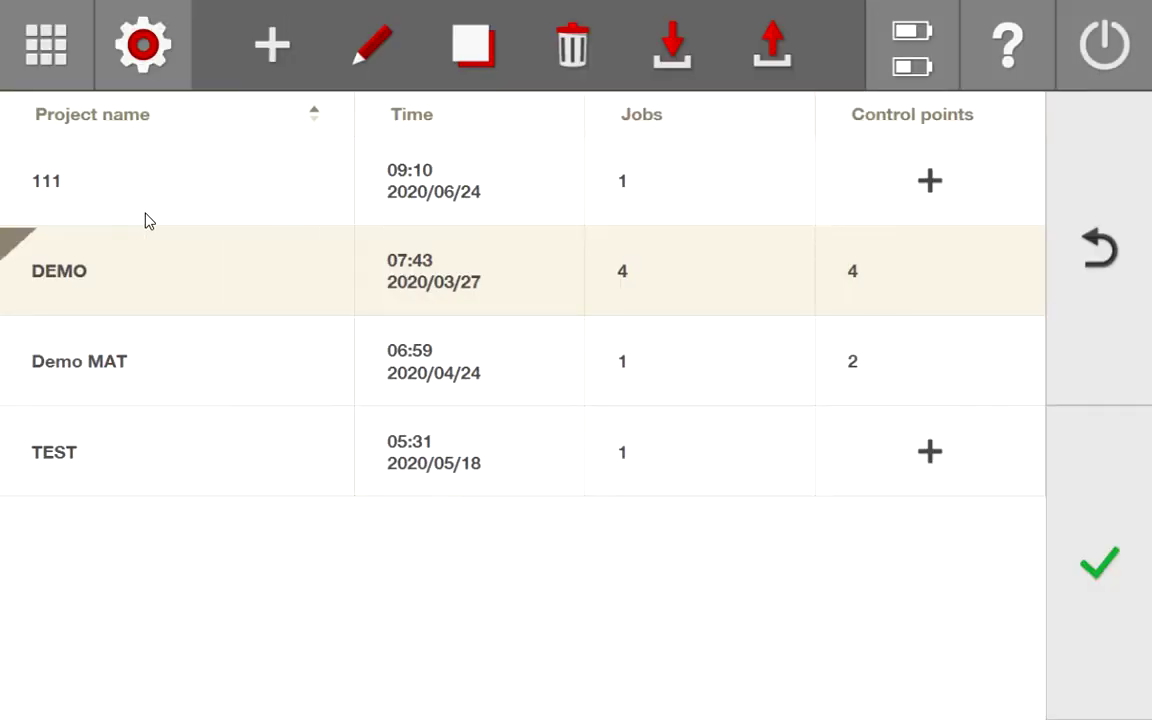
click(1098, 562)
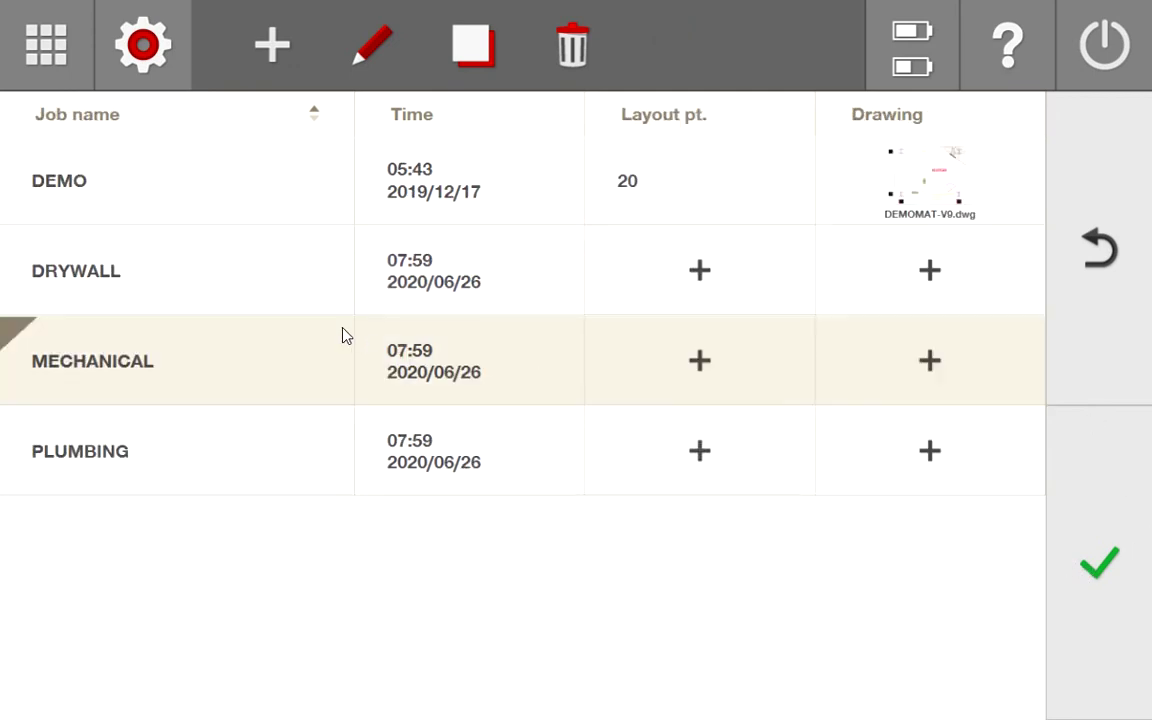